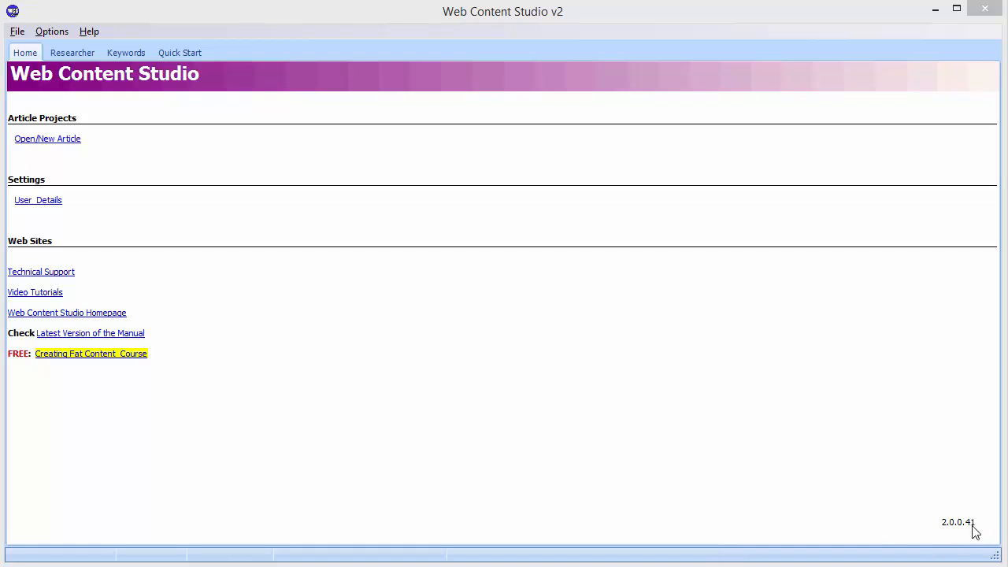
Open the gestational diabetes article from the Diabetes project and skim through its text
left_click(40, 140)
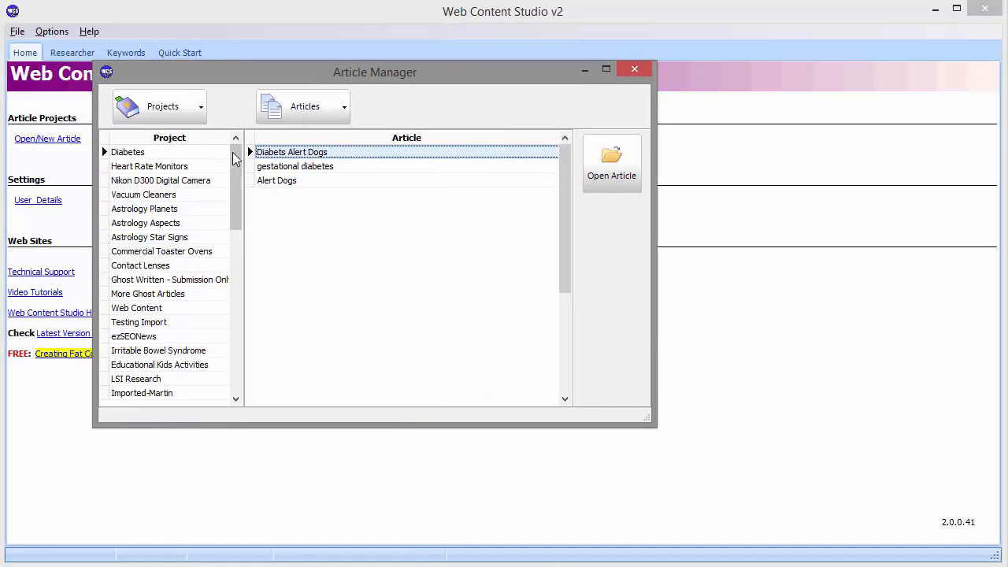
double_click(317, 168)
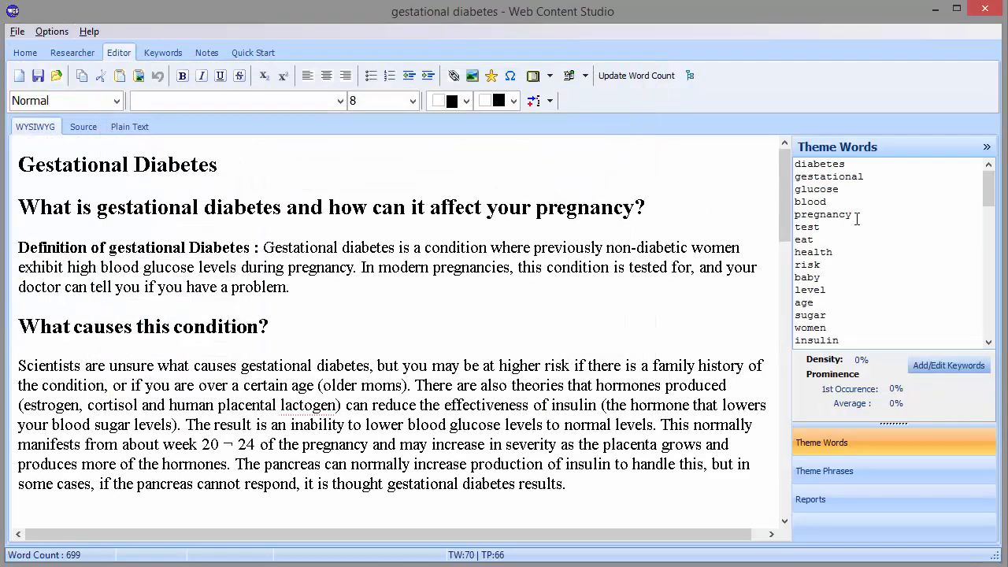
scroll(783, 161, "down", 15)
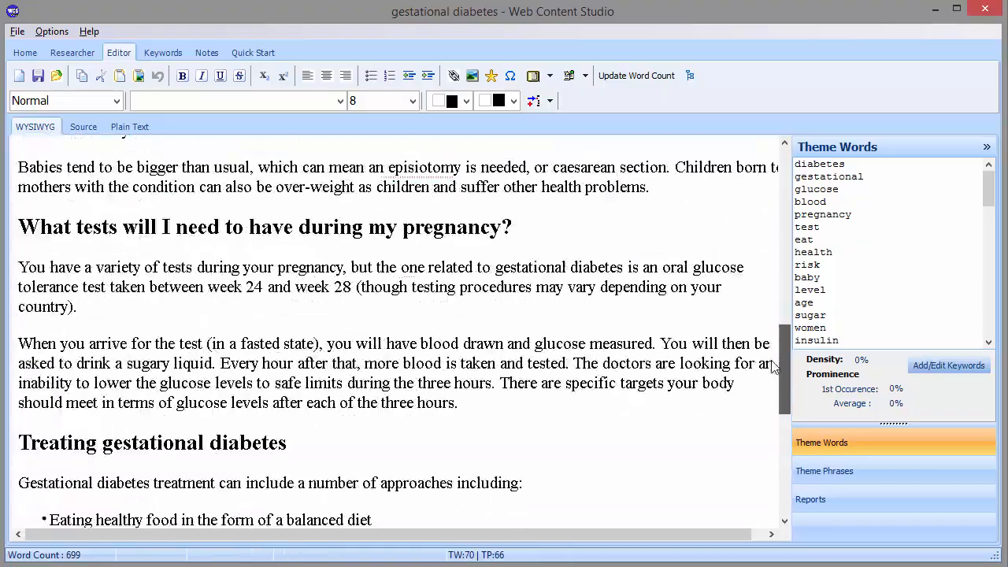
scroll(776, 293, "up", 15)
scroll(776, 294, "down", 14)
scroll(788, 197, "up", 15)
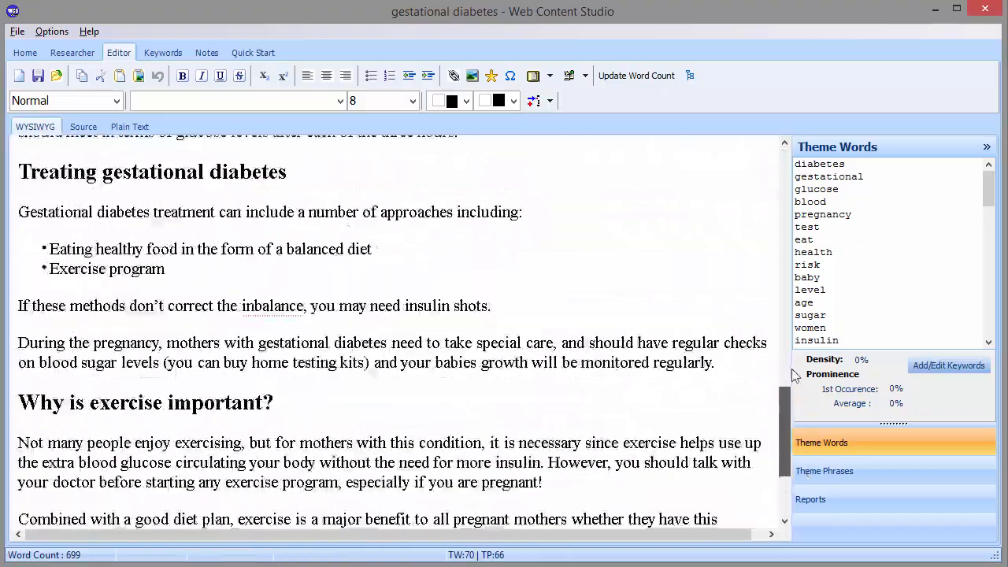
left_click_drag(797, 152, 796, 140)
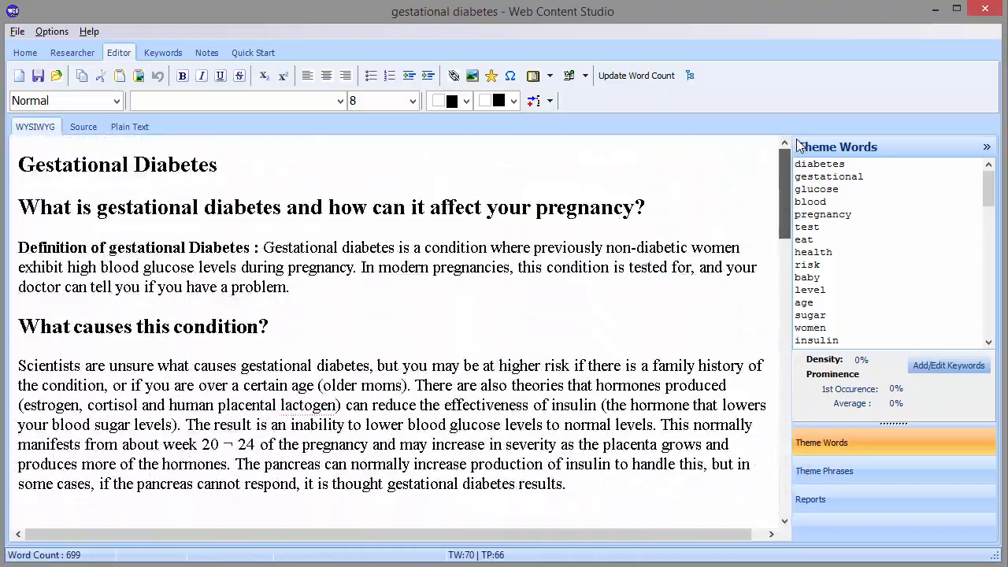
Show the article's heading outline and jump to several sections, from the treatment and symptoms headings to the exercise heading
left_click(689, 75)
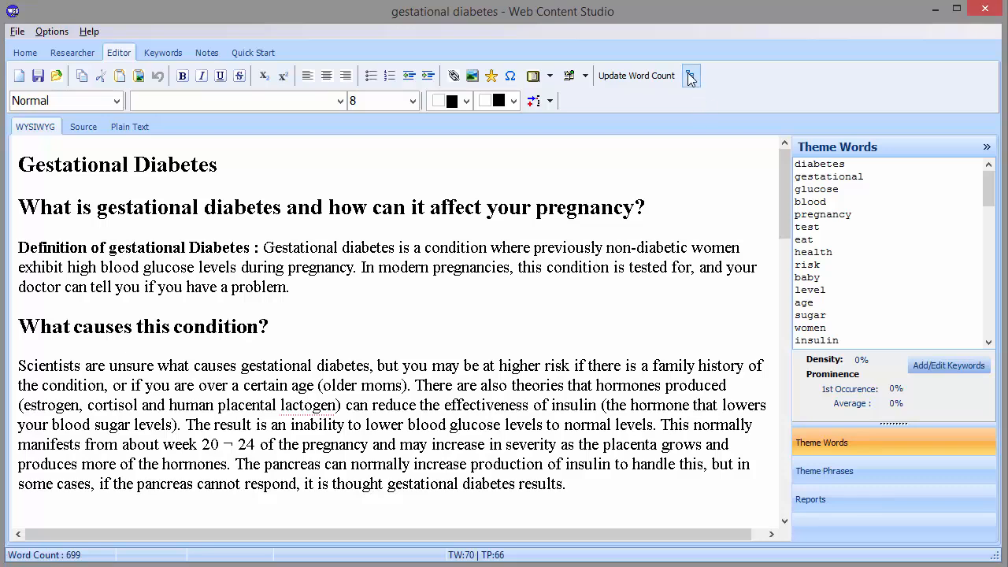
left_click(690, 76)
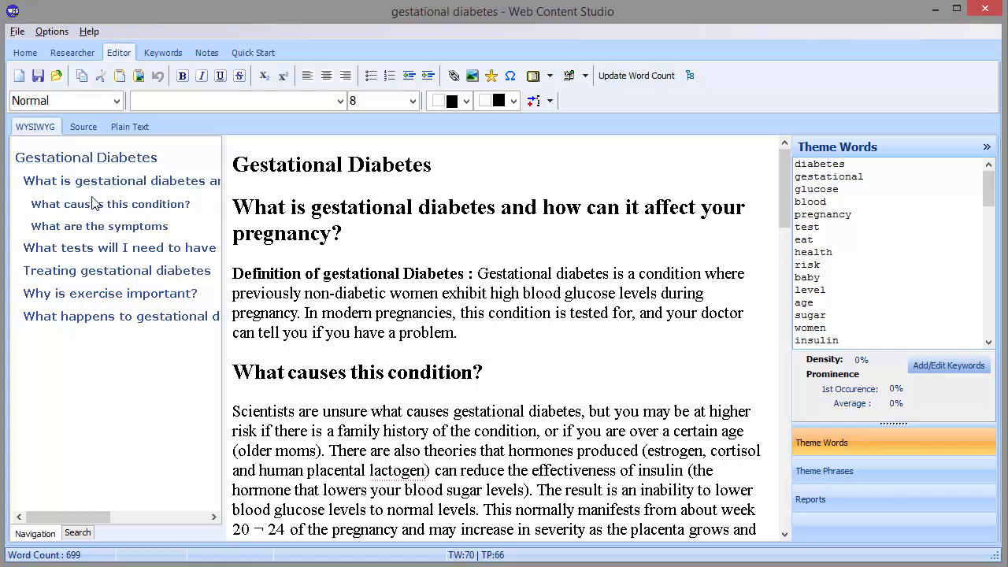
left_click(90, 271)
left_click(92, 257)
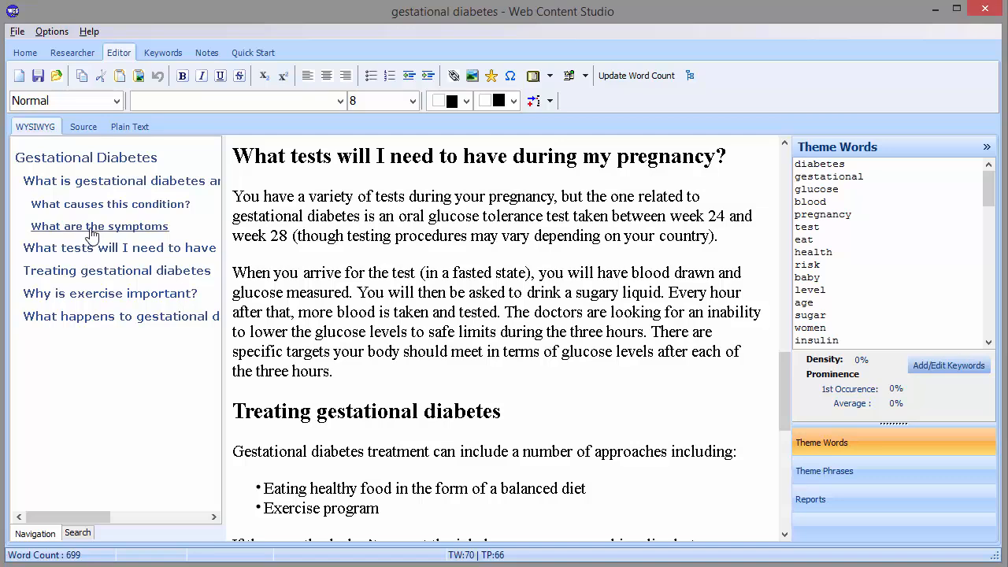
left_click(94, 226)
left_click(91, 205)
left_click(79, 187)
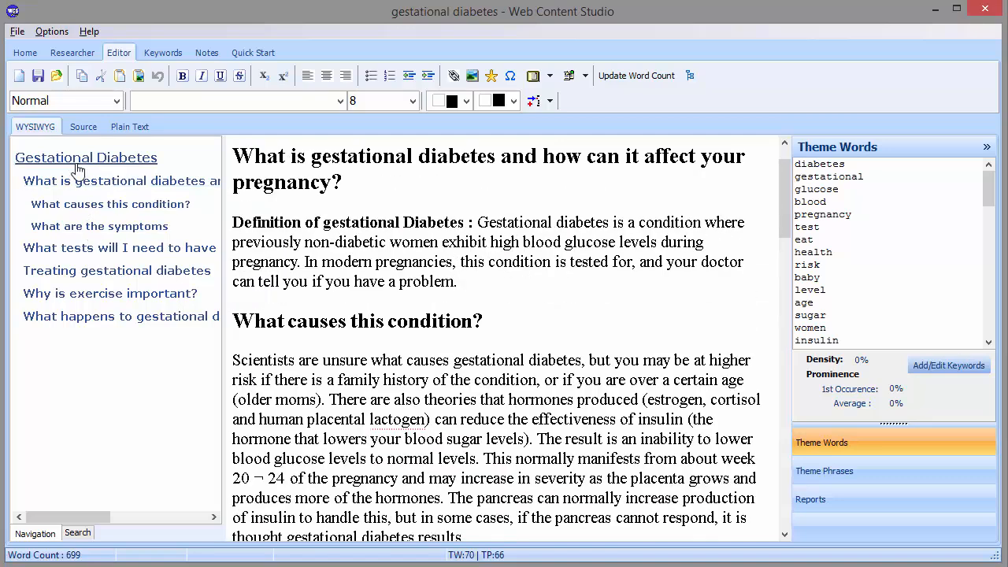
left_click(60, 296)
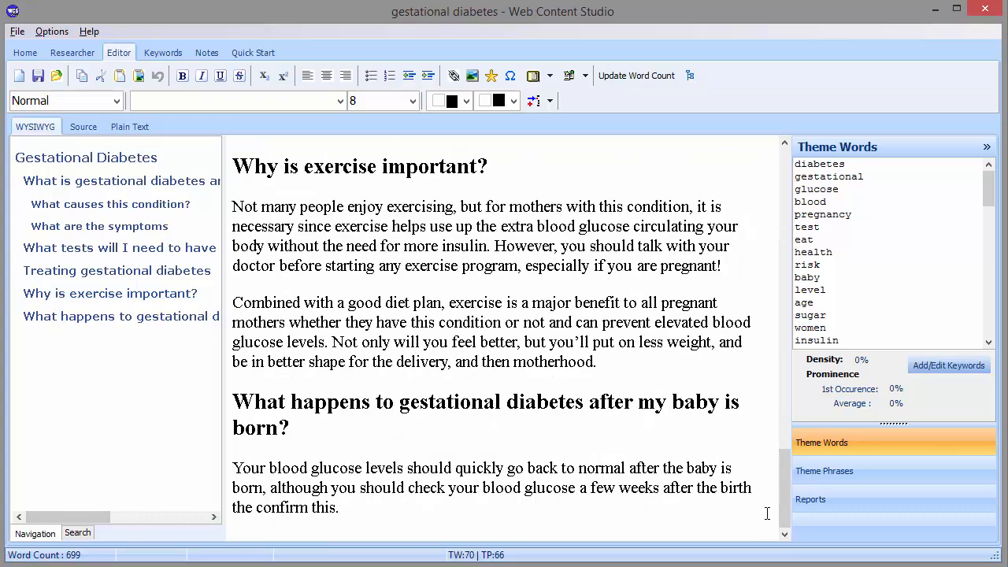
mouse_move(786, 501)
left_mouse_down()
mouse_move(781, 409)
mouse_move(784, 502)
left_mouse_up()
Search the article for "gestational" and look through the matching passages
left_click(78, 534)
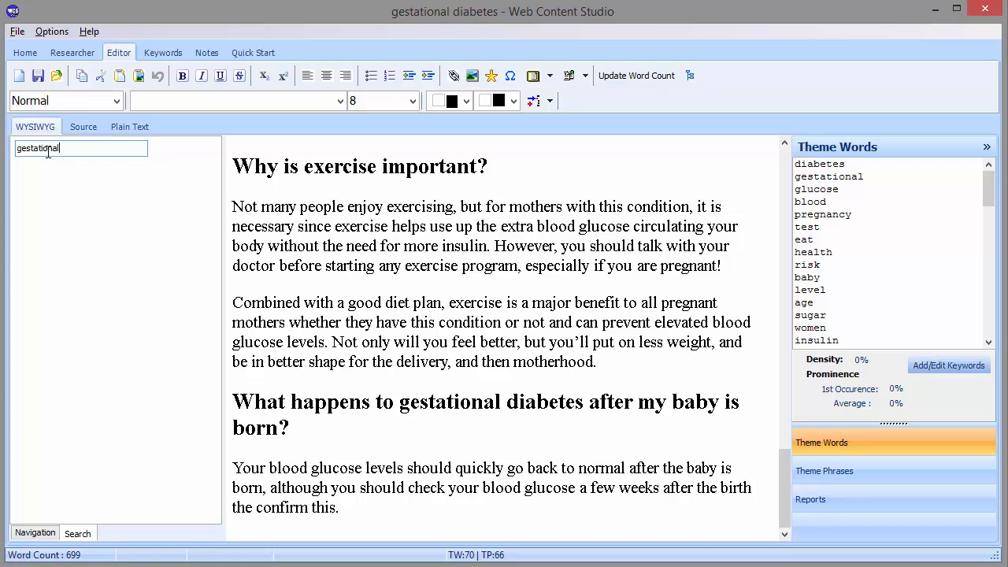
key("Return")
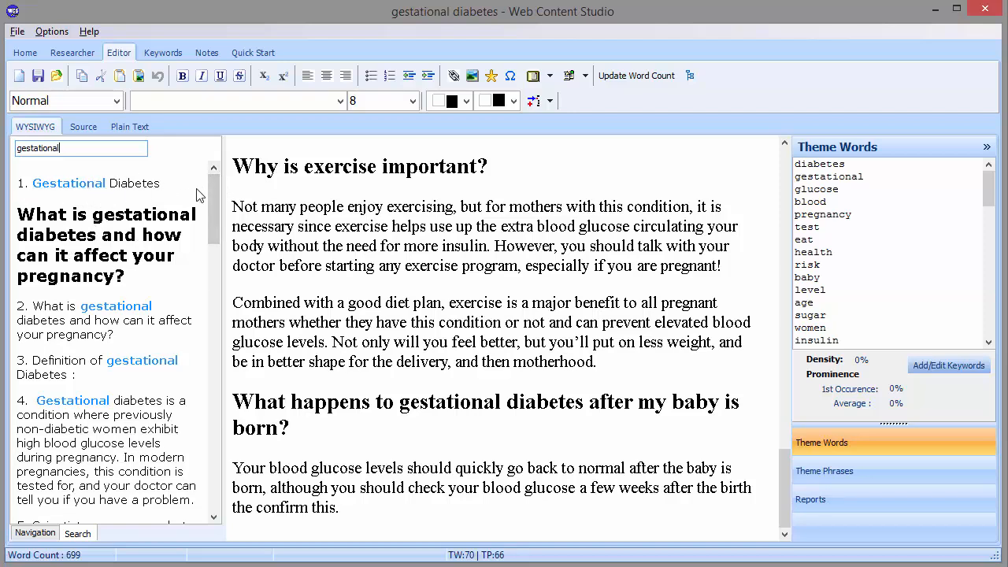
left_click_drag(213, 184, 198, 461)
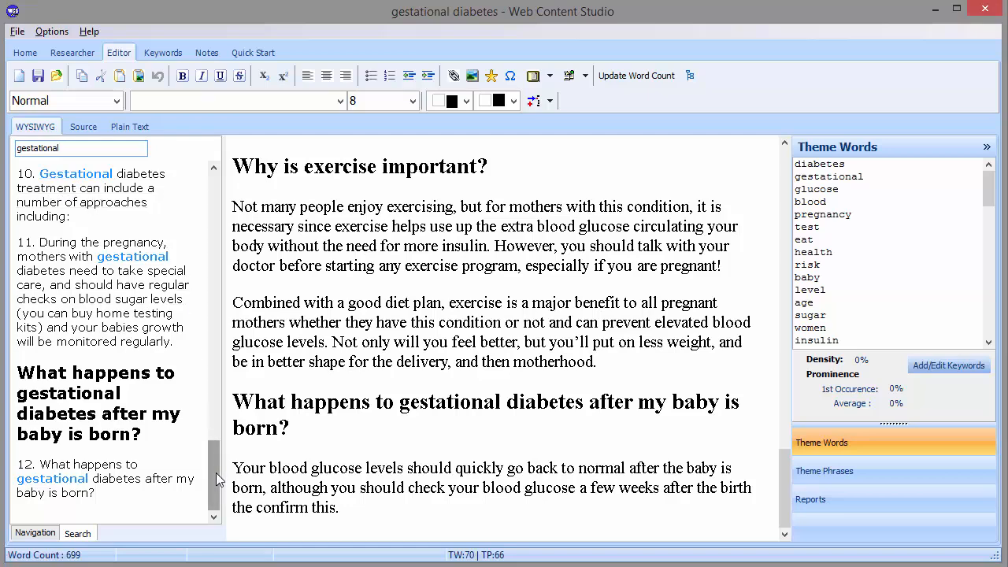
left_click_drag(217, 472, 117, 443)
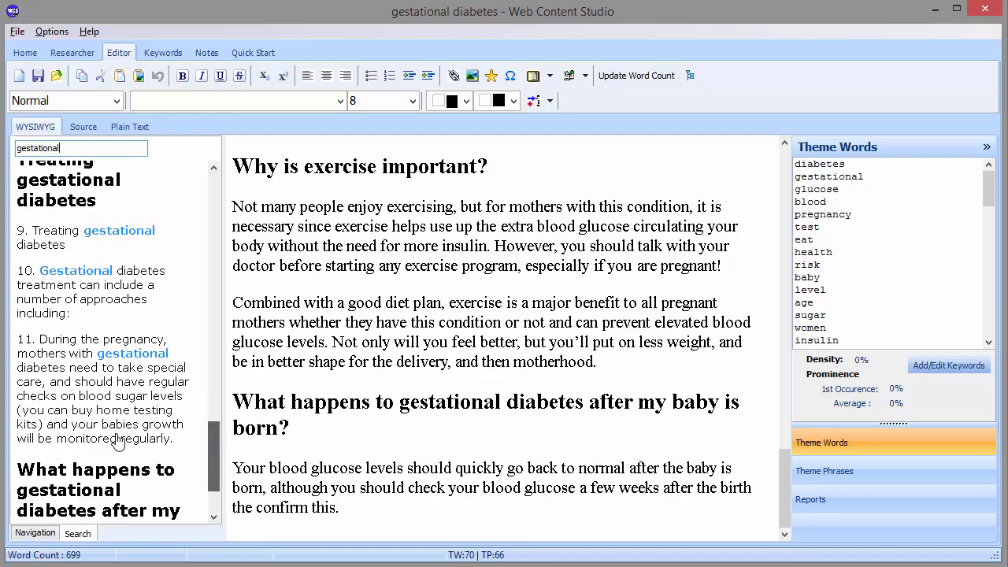
Go to the matching paragraphs about regular checks during pregnancy and about untreated risks to the mother, and return to the first match
left_click(86, 401)
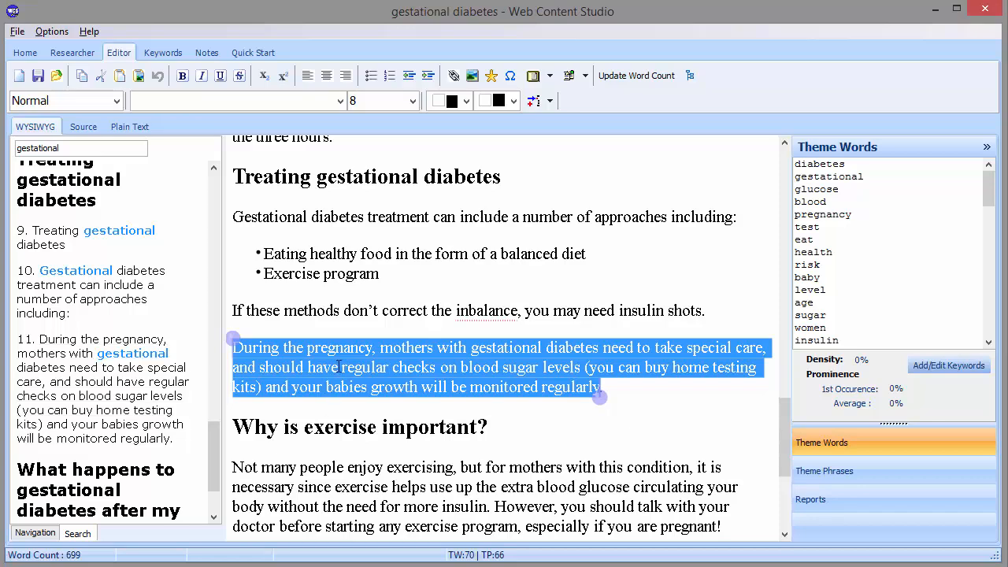
left_click_drag(211, 451, 215, 355)
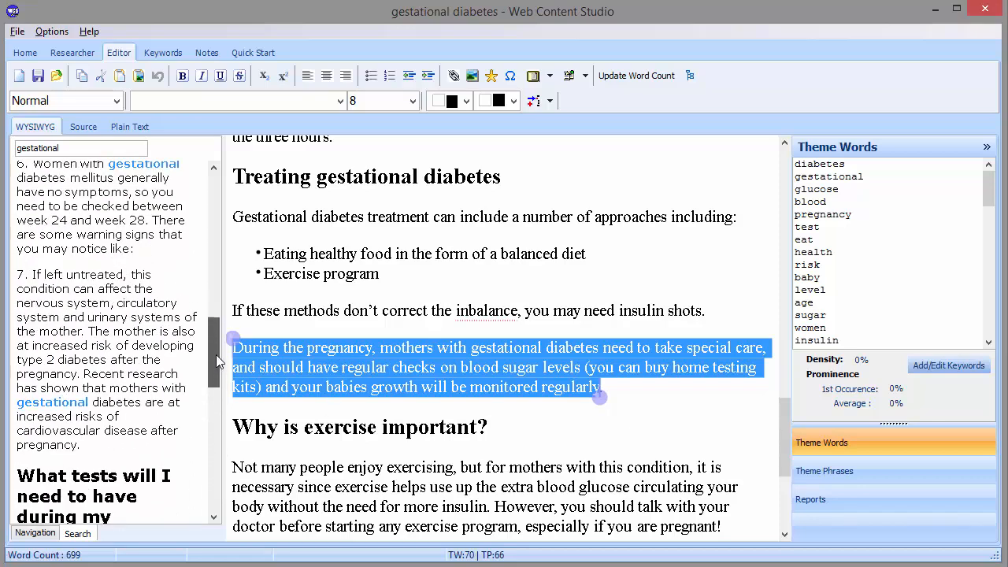
left_click(75, 334)
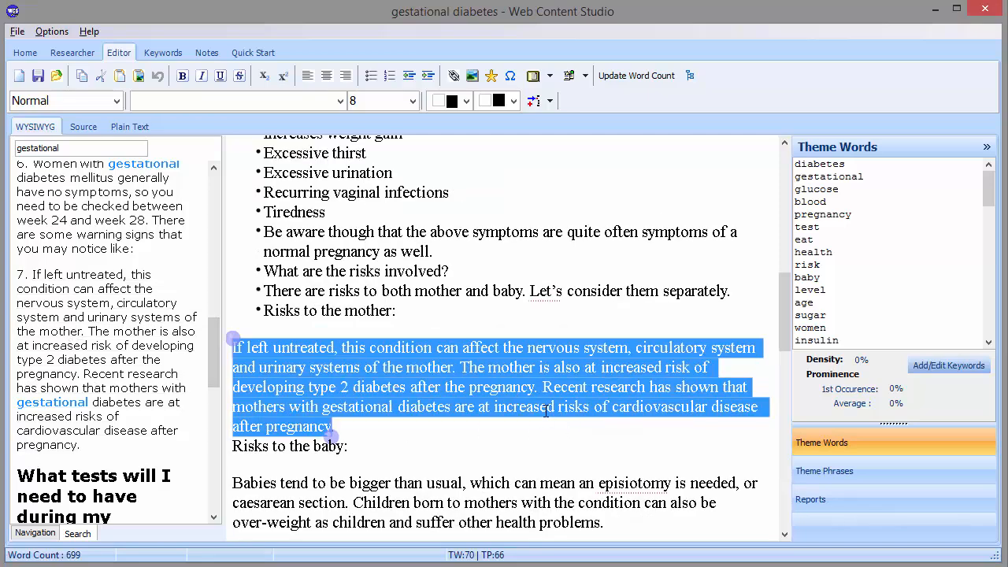
left_click(345, 406, "shift")
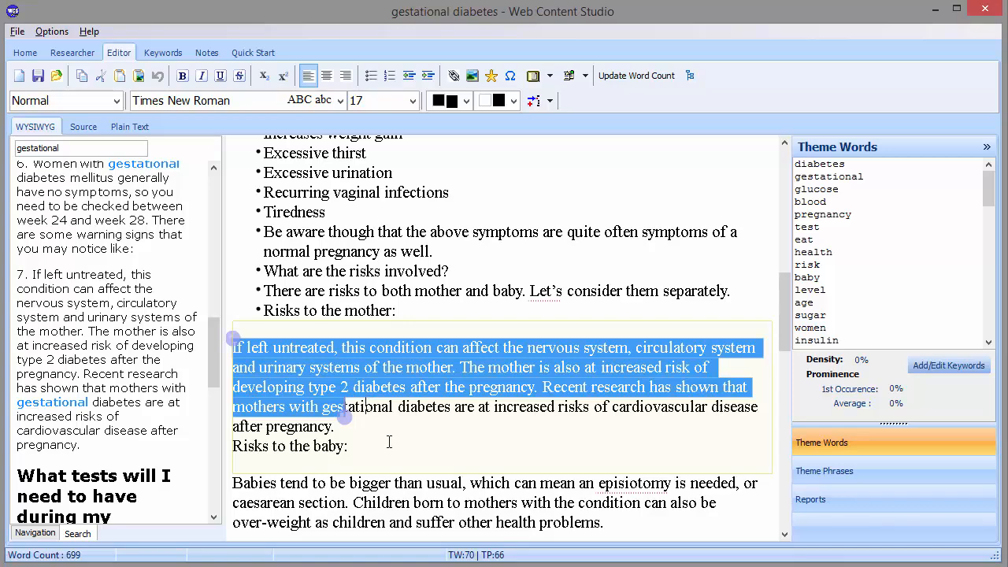
left_click(385, 430)
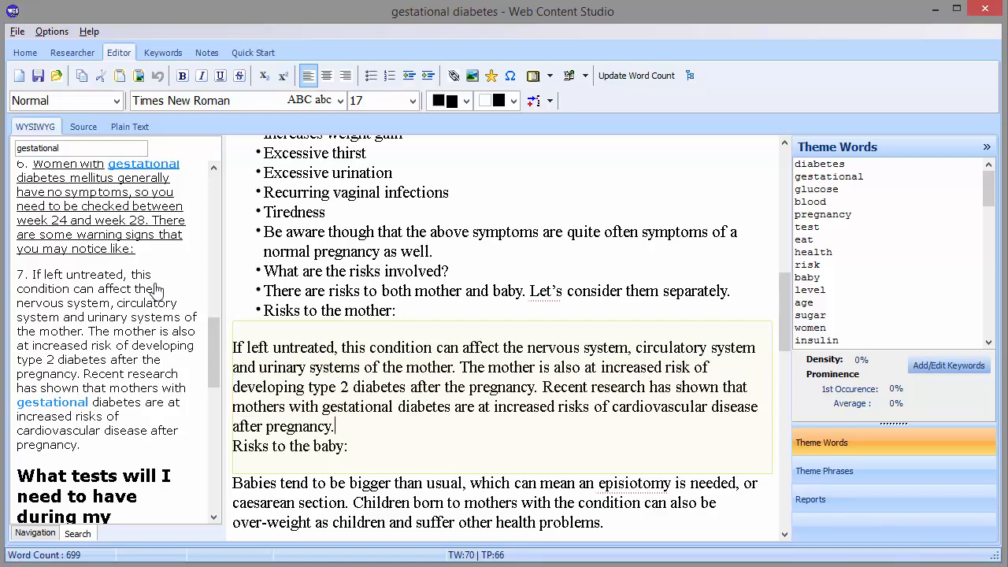
scroll(37, 192, "up", 10)
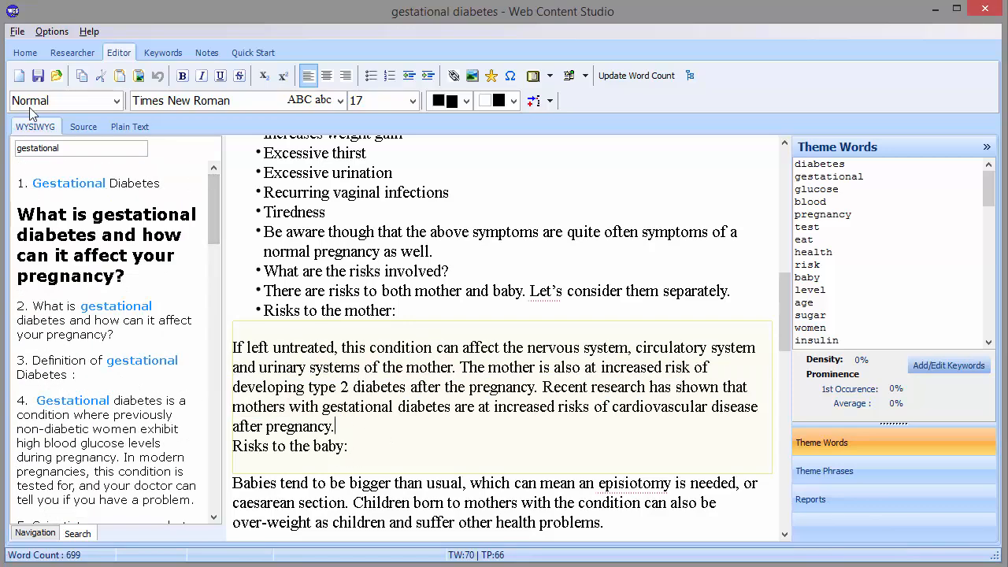
Open the Probiotic and Antibiotics article from the Healthy Gut Buddies project and hide the navigation and search area
left_click(57, 76)
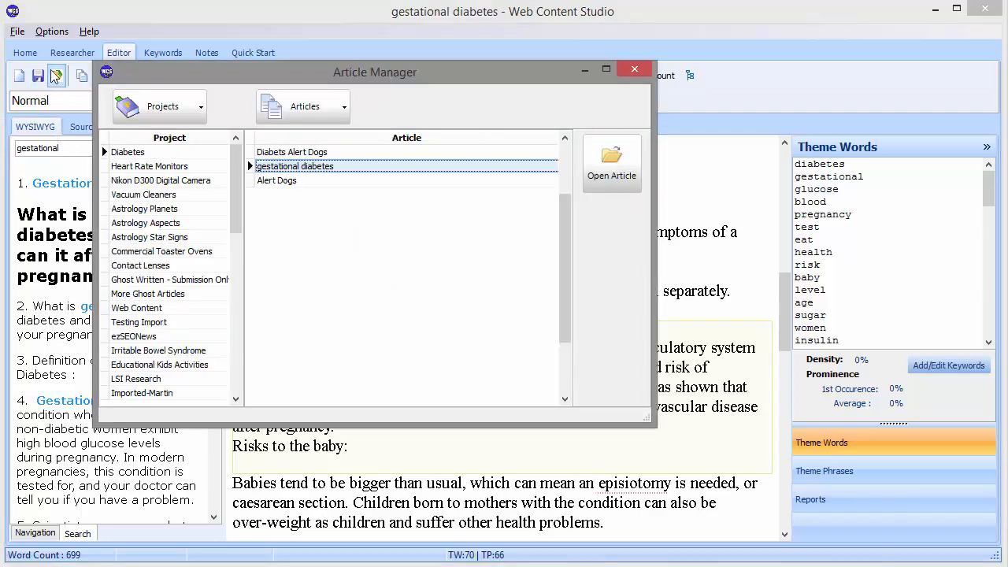
left_click_drag(240, 173, 242, 400)
scroll(197, 354, "down", 5)
left_click(168, 391)
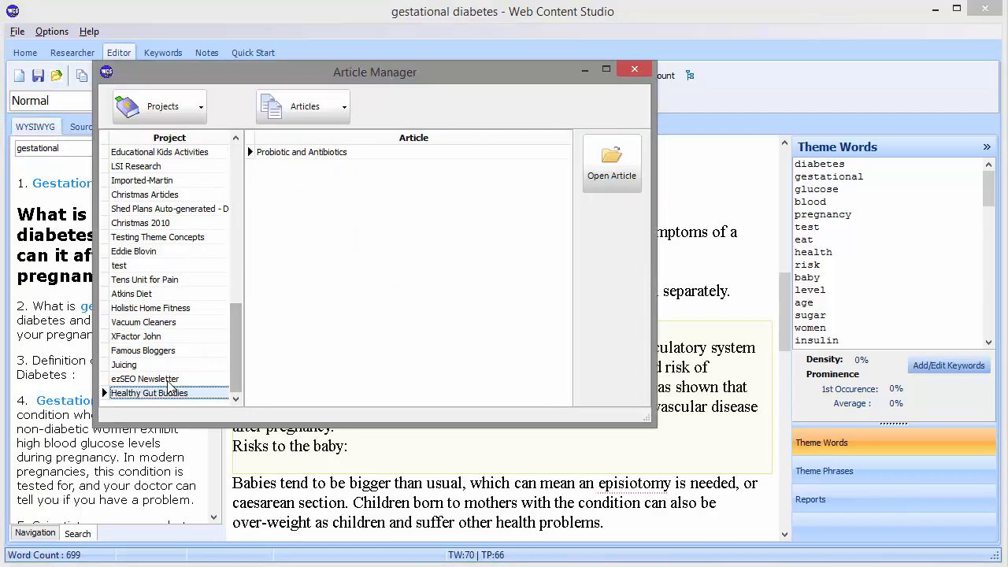
double_click(289, 162)
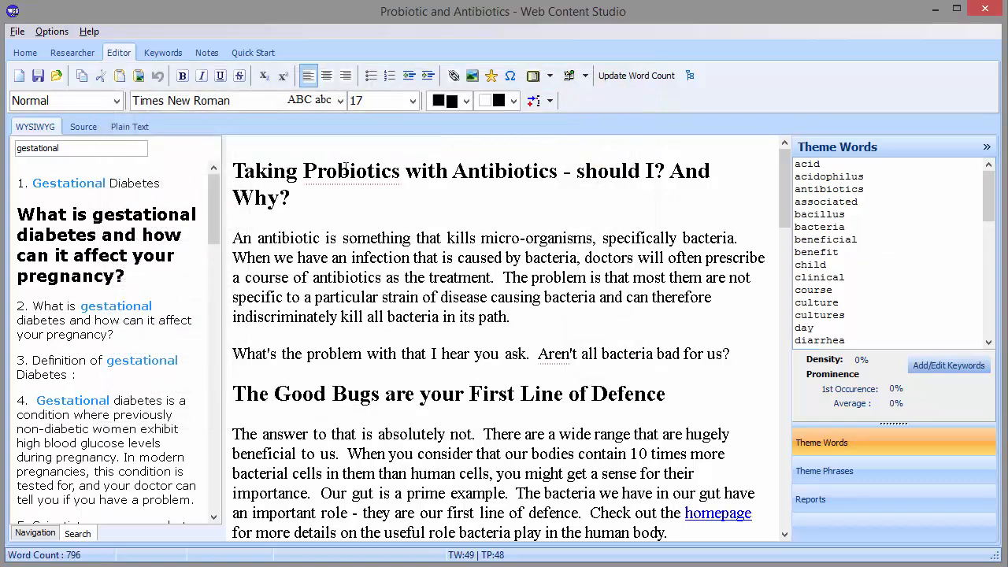
left_click(690, 76)
Examine the keyword and phrase density warning limits in the theme report settings, and close the settings
left_click(49, 32)
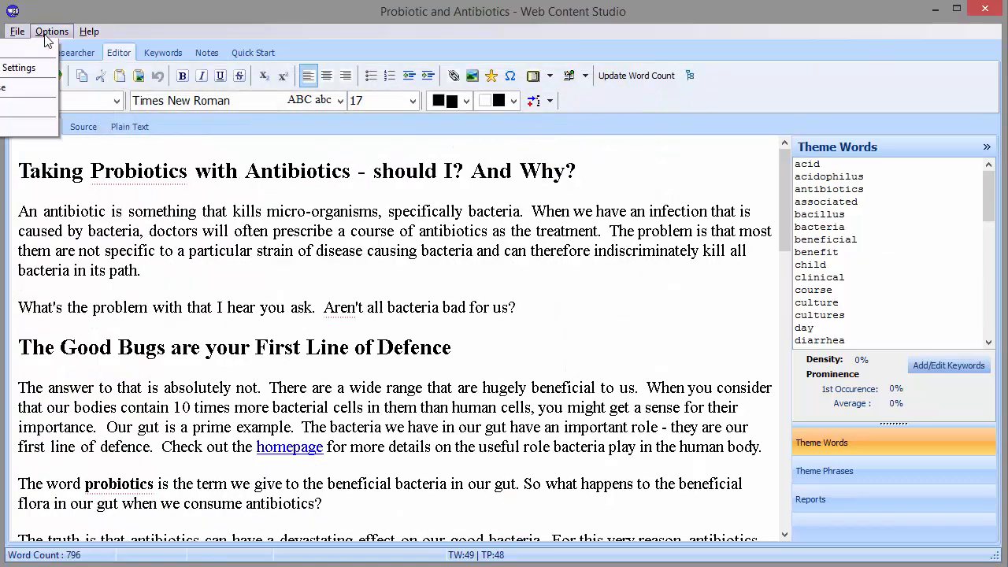
left_click(28, 69)
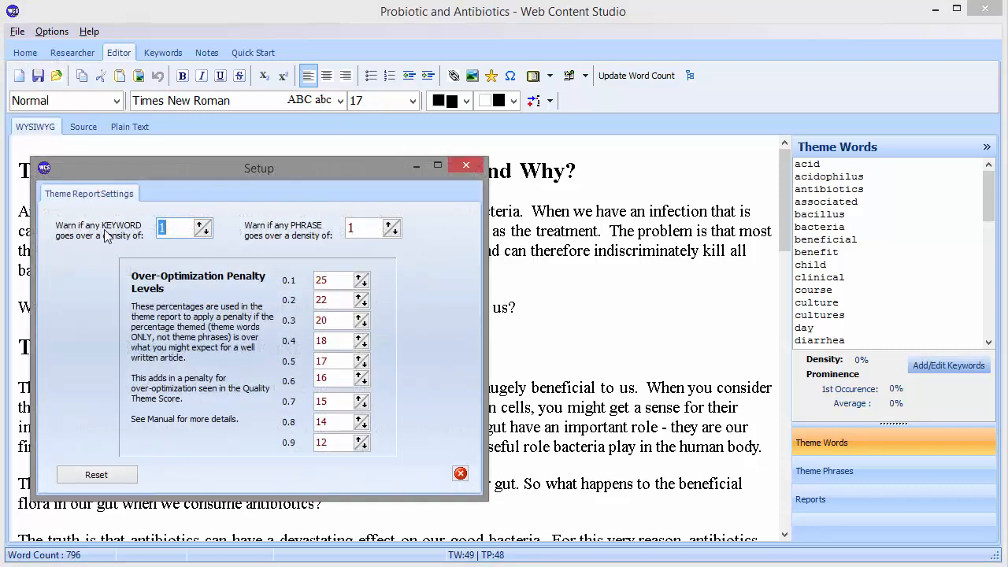
left_click(174, 228)
left_click_drag(321, 181, 506, 163)
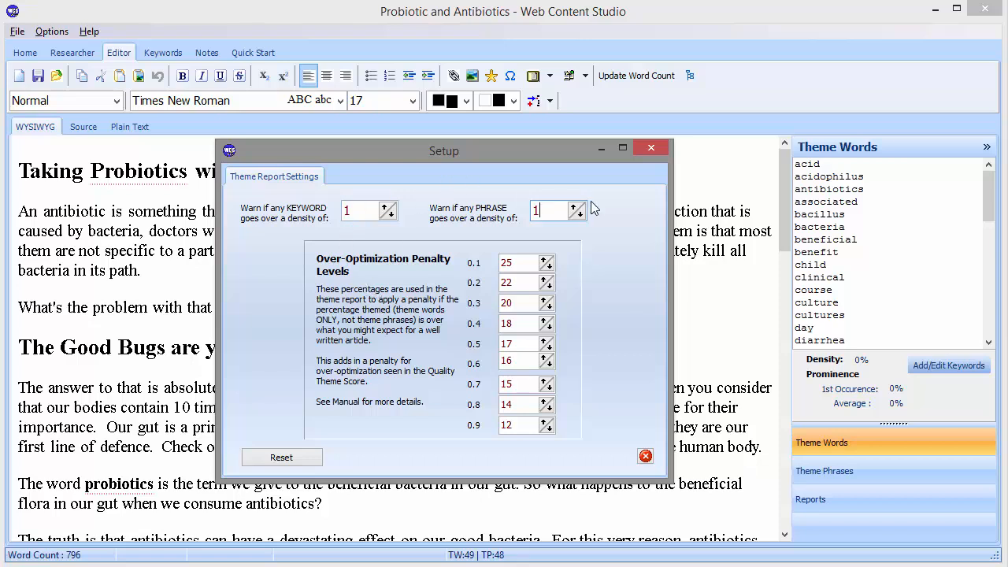
left_click_drag(501, 152, 471, 166)
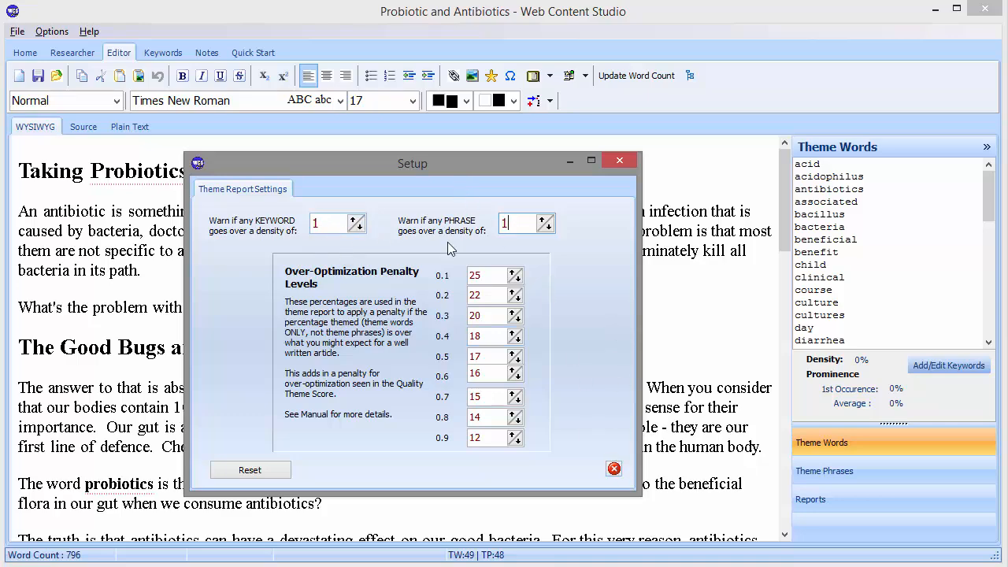
left_click(613, 469)
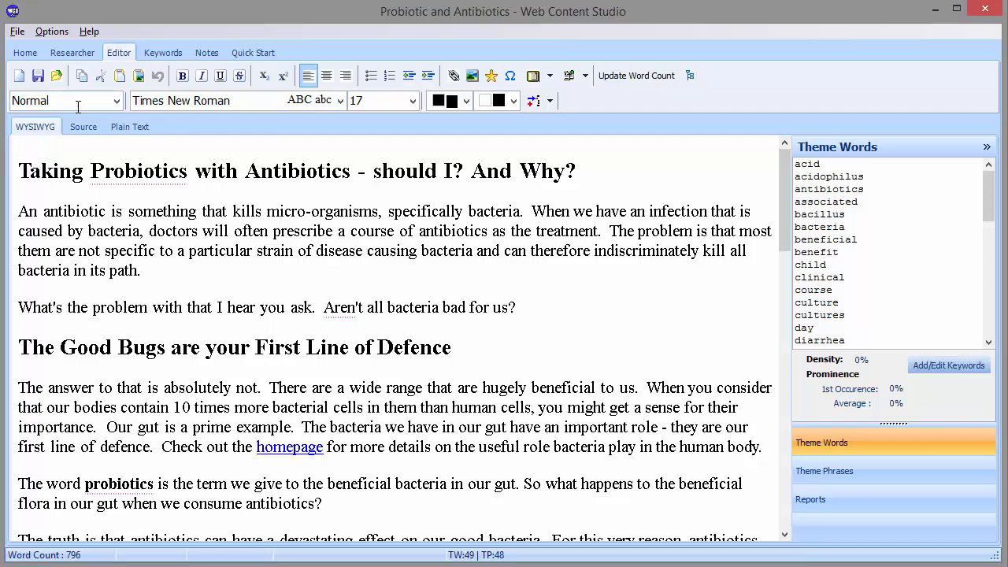
Generate a theme report with Exact Match enabled, examine its theme word counts and density warnings, and close it
left_click(870, 501)
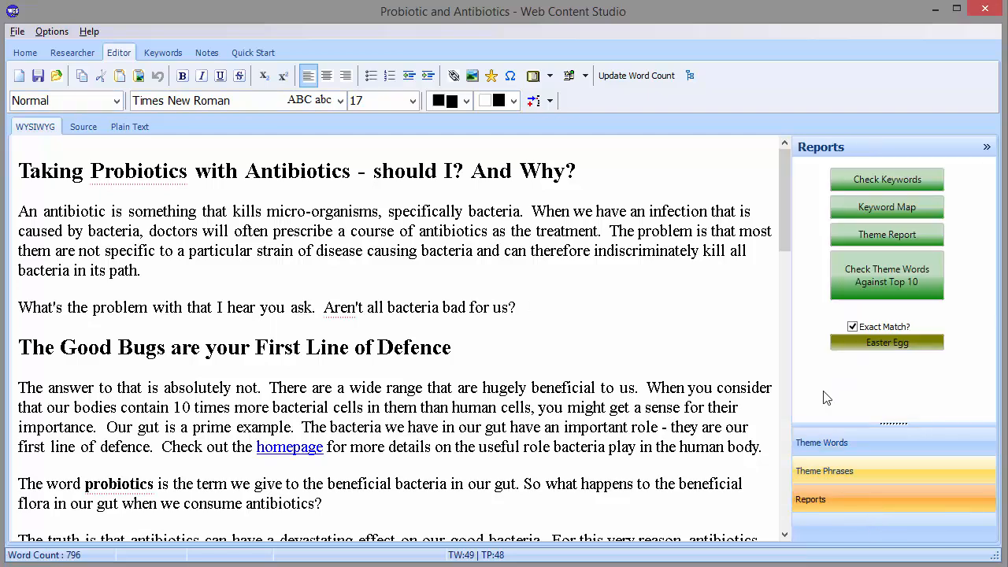
left_click(880, 236)
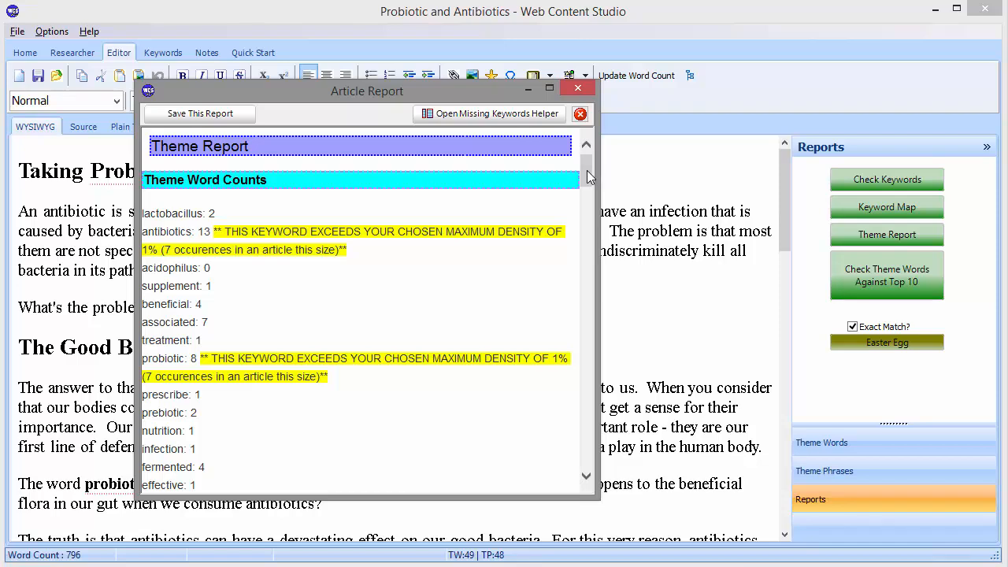
left_click_drag(587, 170, 585, 197)
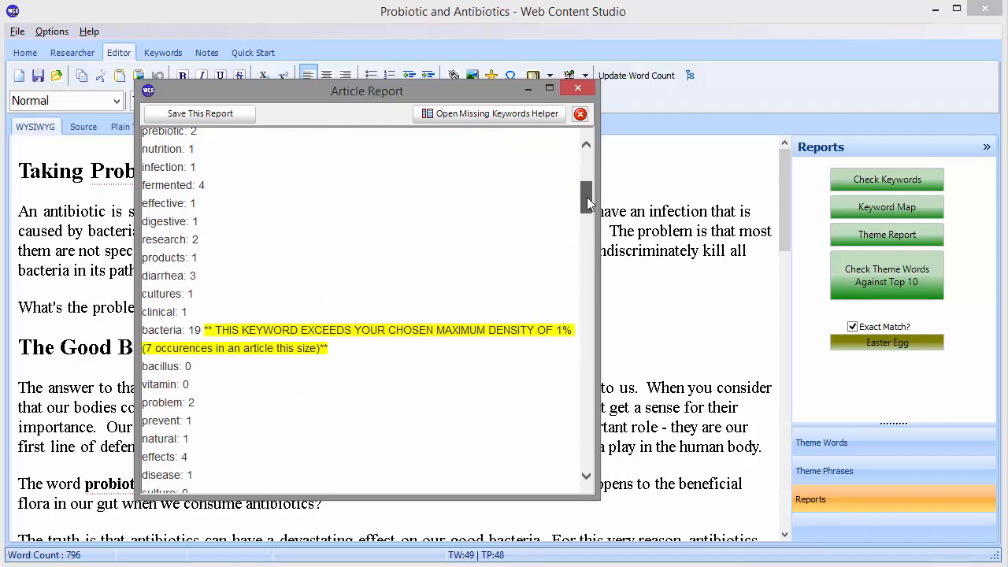
left_click_drag(587, 200, 596, 159)
left_click(580, 115)
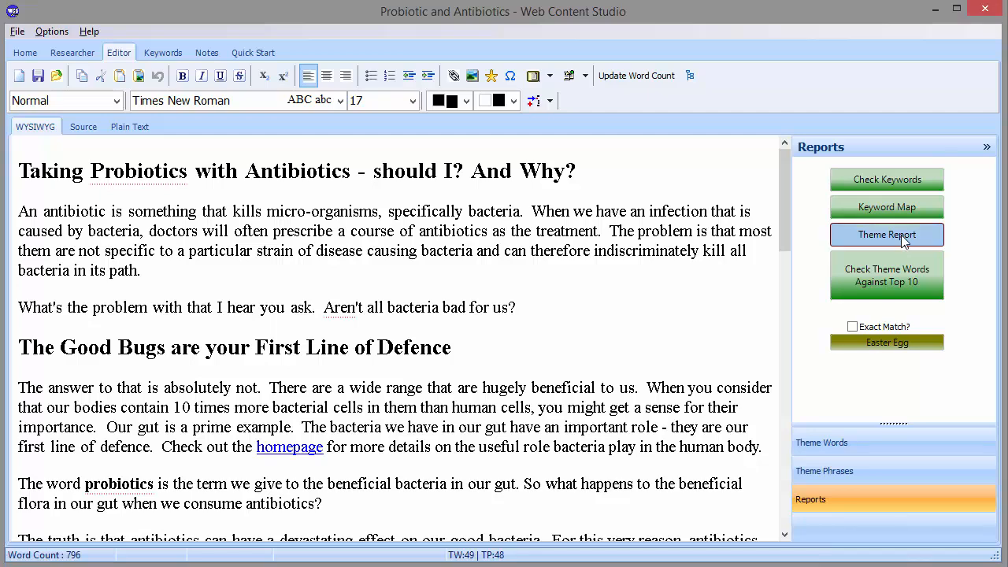
Generate the theme report again with Exact Match turned off and examine the theme word counts
left_click(902, 234)
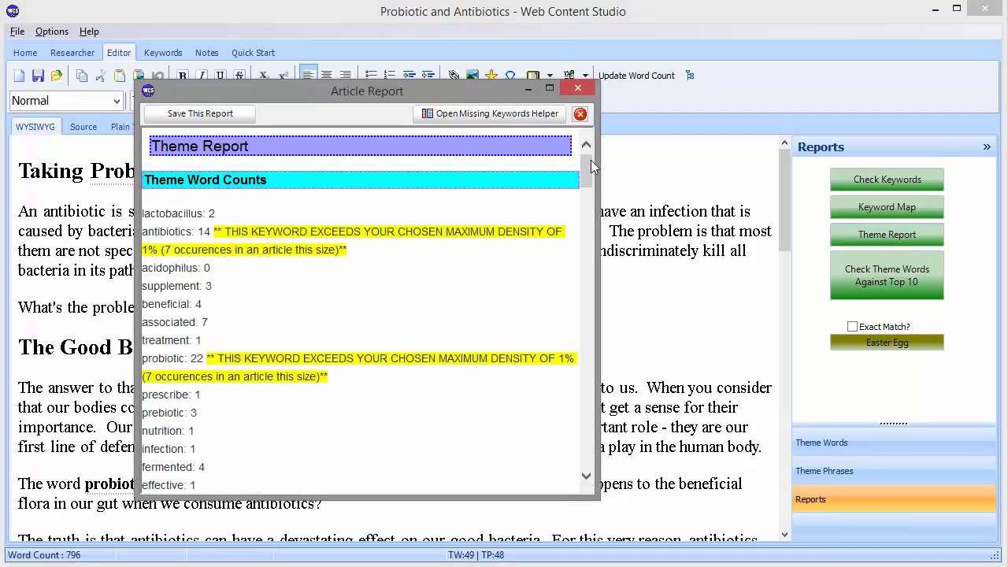
left_click_drag(589, 161, 590, 166)
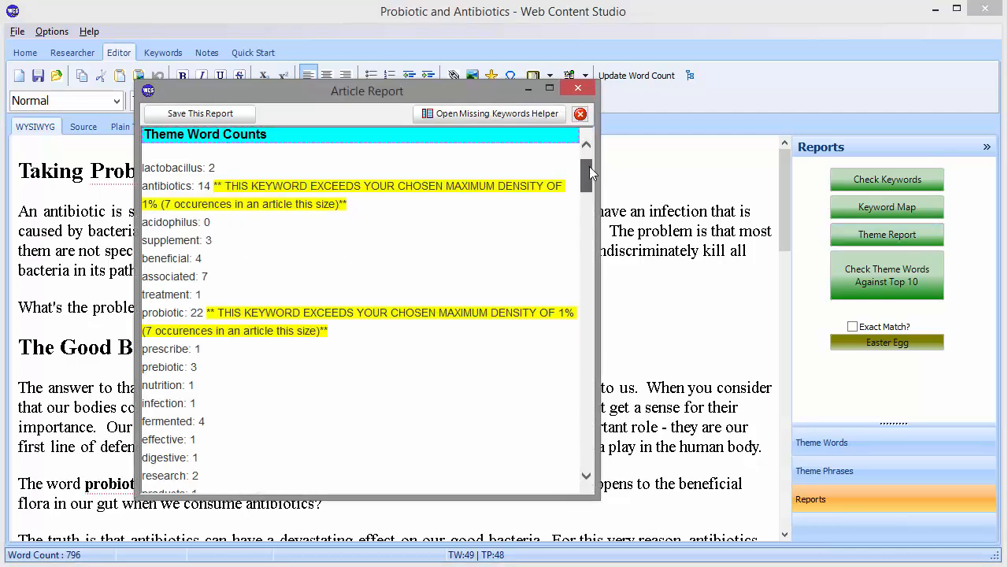
mouse_move(589, 166)
left_mouse_down()
mouse_move(591, 236)
mouse_move(588, 166)
mouse_move(588, 182)
left_mouse_up()
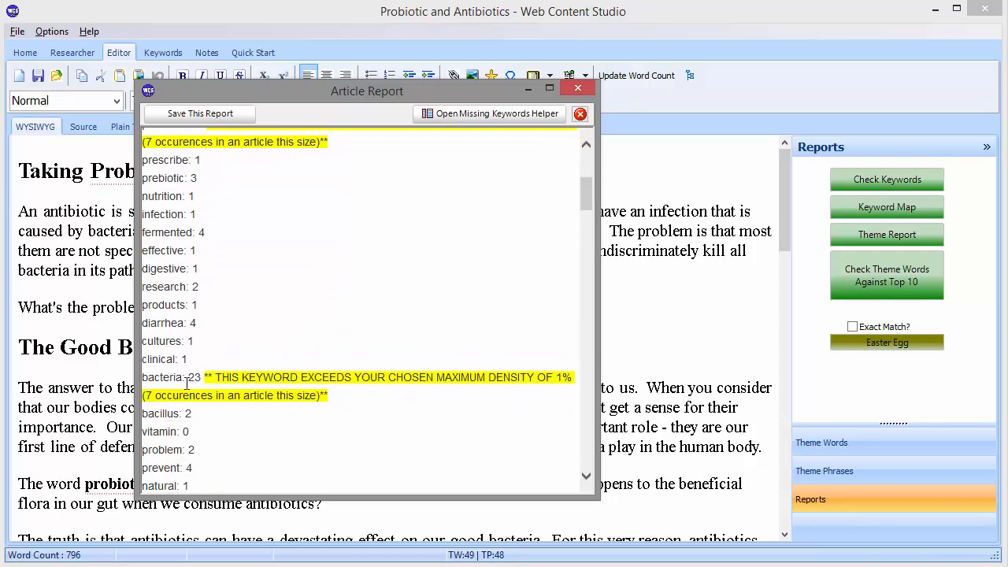
Close the theme report and turn Exact Match back on
left_click(583, 89)
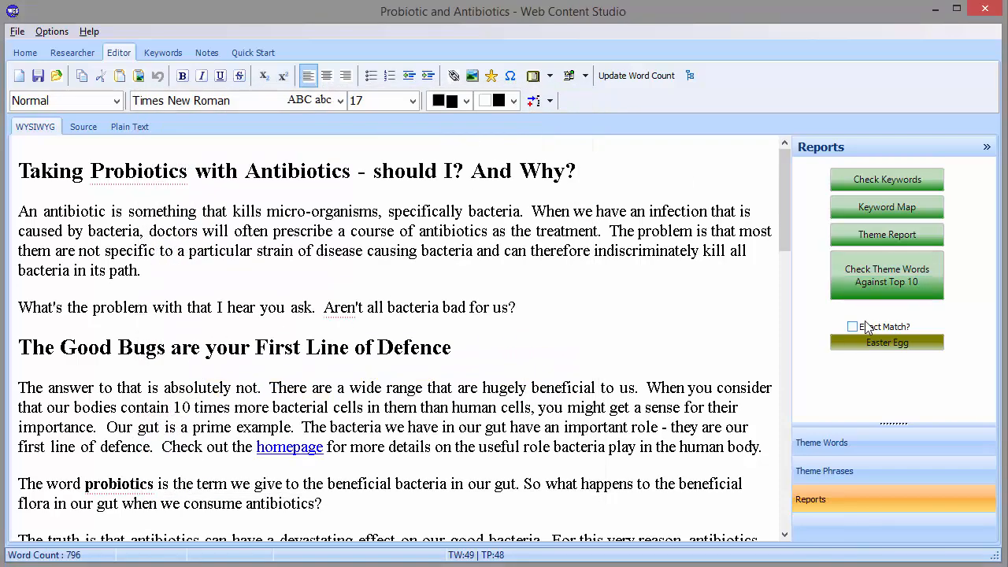
left_click(865, 328)
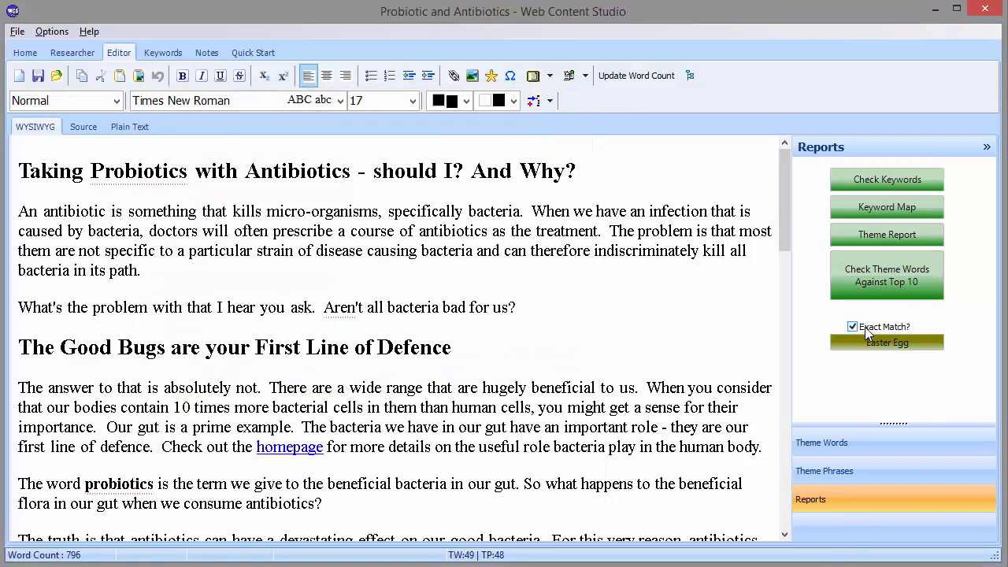
Show the navigation and search area and search the article text for "bacteria"
left_click(691, 77)
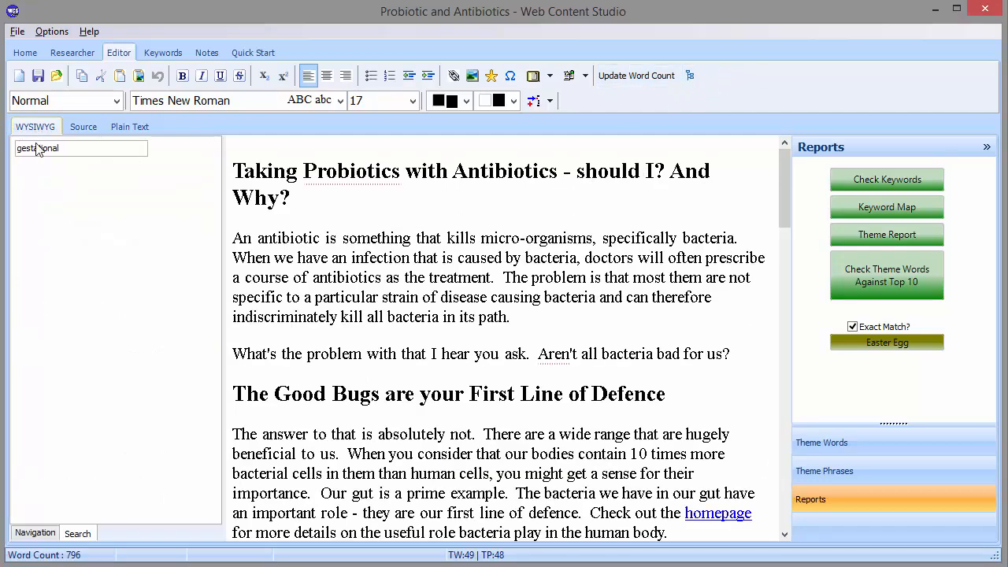
left_click(35, 533)
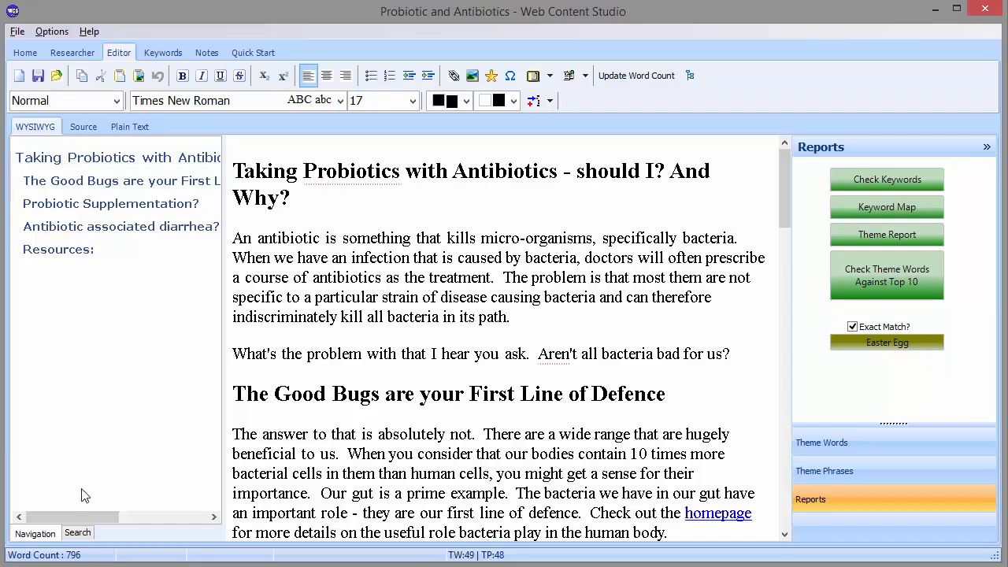
left_click(78, 534)
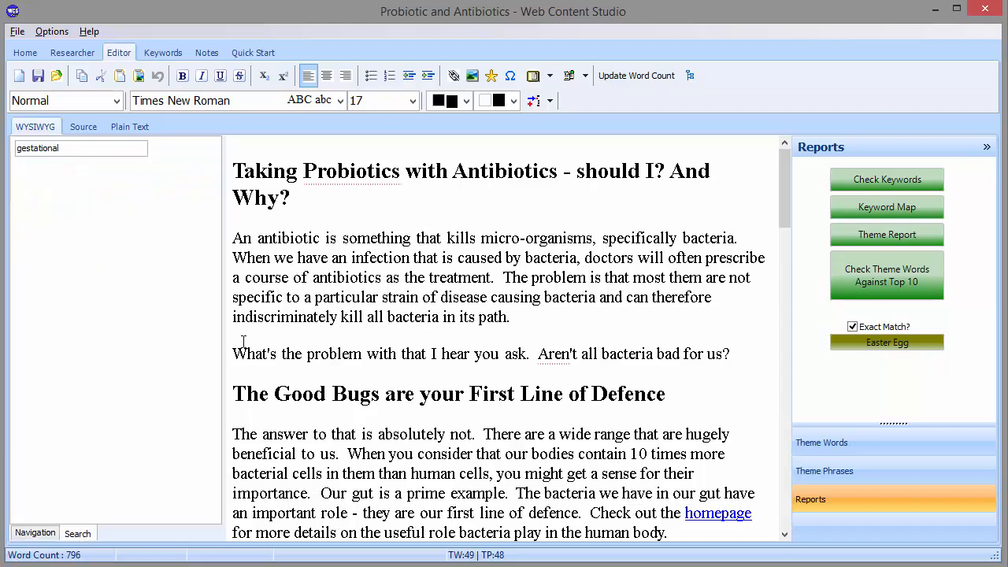
double_click(74, 149)
type("bacteria")
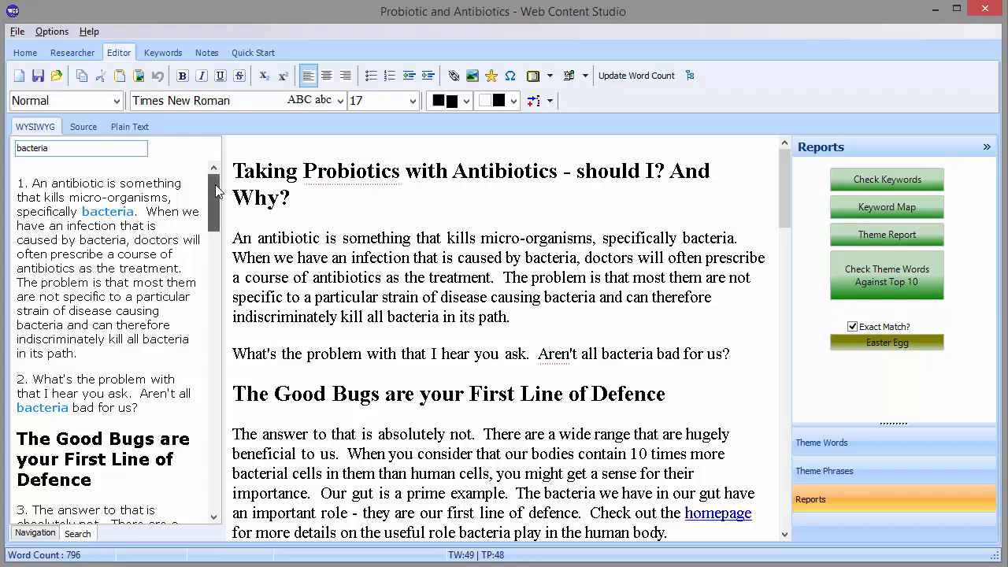
Review all the bacteria search matches and jump to the first matching paragraph in the article
left_click_drag(217, 192, 203, 518)
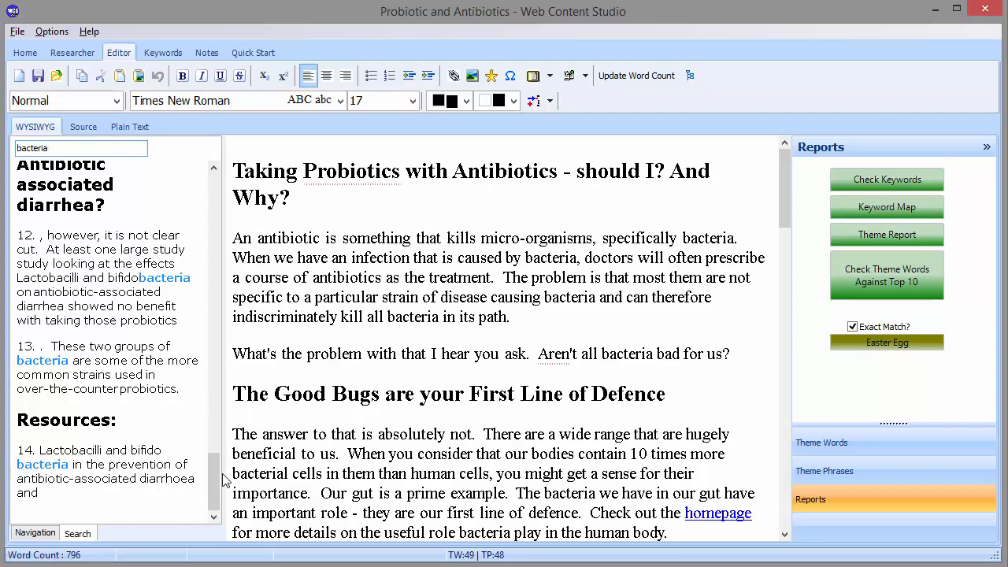
left_click_drag(215, 478, 215, 186)
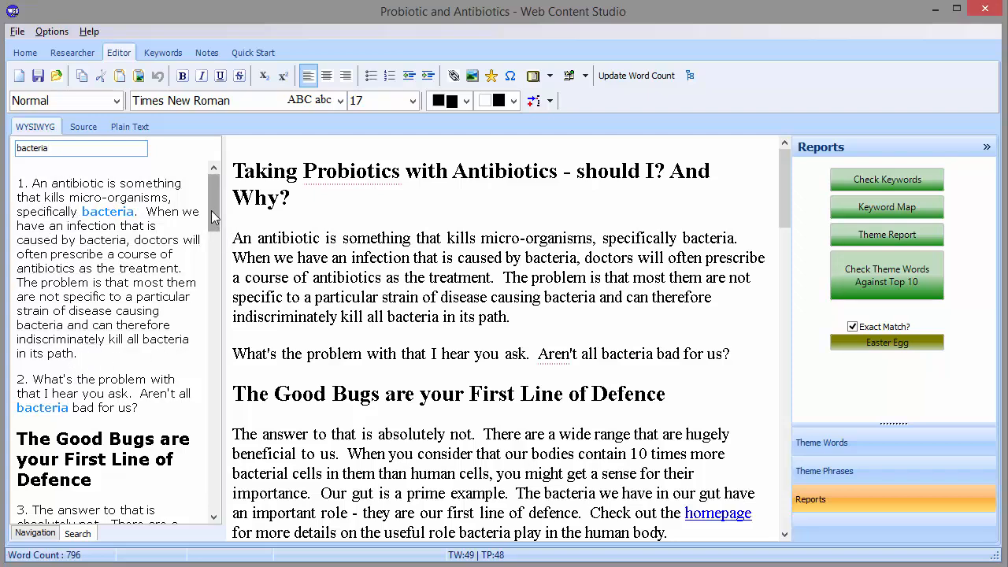
scroll(211, 209, "down", 2)
scroll(211, 204, "up", 2)
left_click(85, 270)
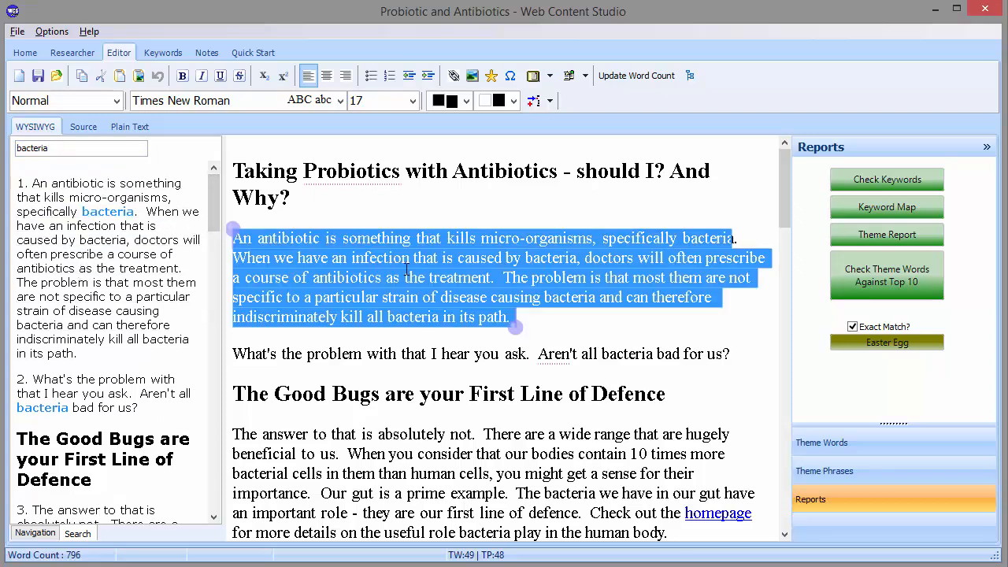
Replace the word "bacteria" after "disease causing" in the opening paragraph with "bug"
left_click(582, 332)
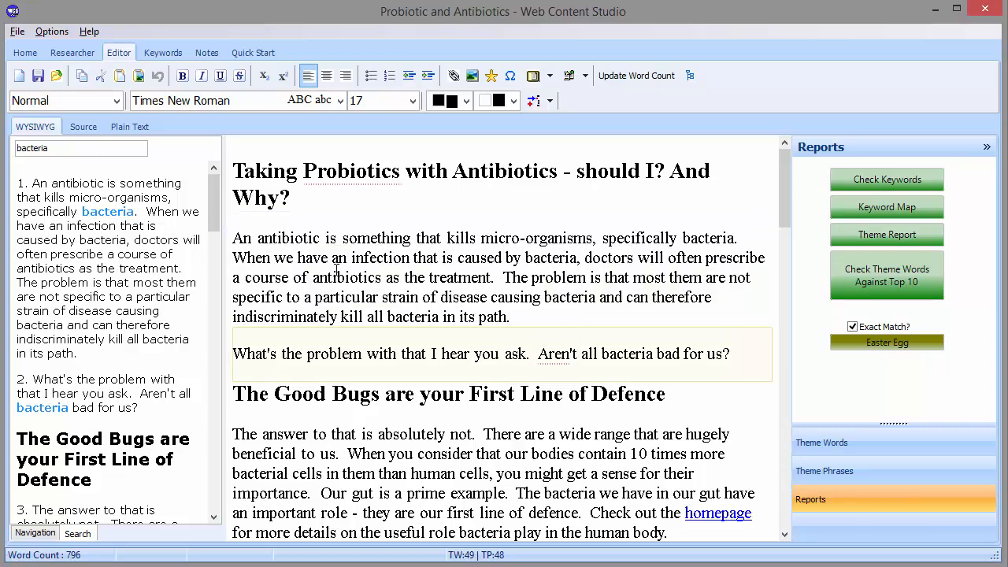
left_click(546, 259)
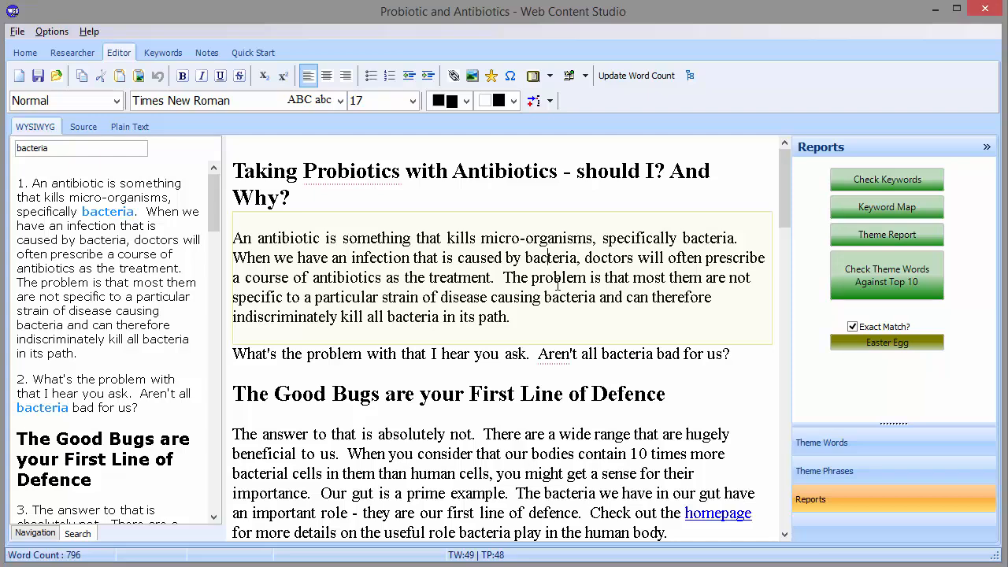
left_click(561, 297)
double_click(568, 297)
type("bug")
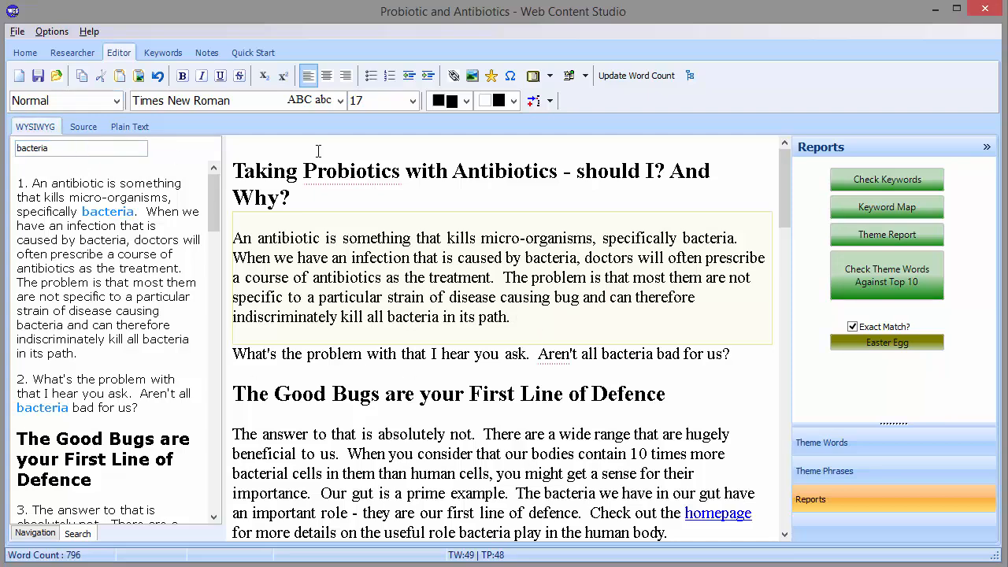
Generate the theme report with Exact Match on, check the count for bacteria, and close the report
left_click(897, 235)
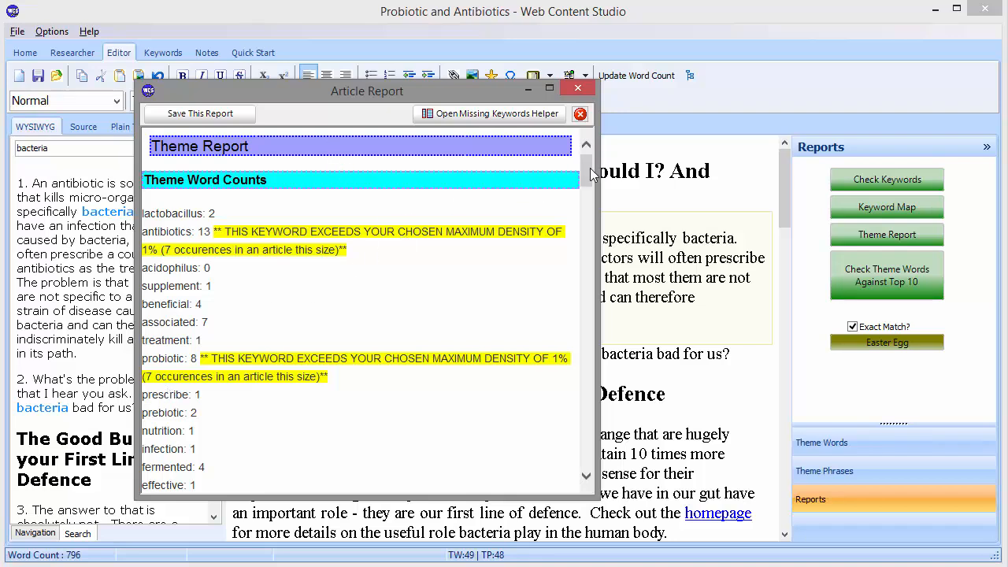
left_click_drag(590, 168, 585, 196)
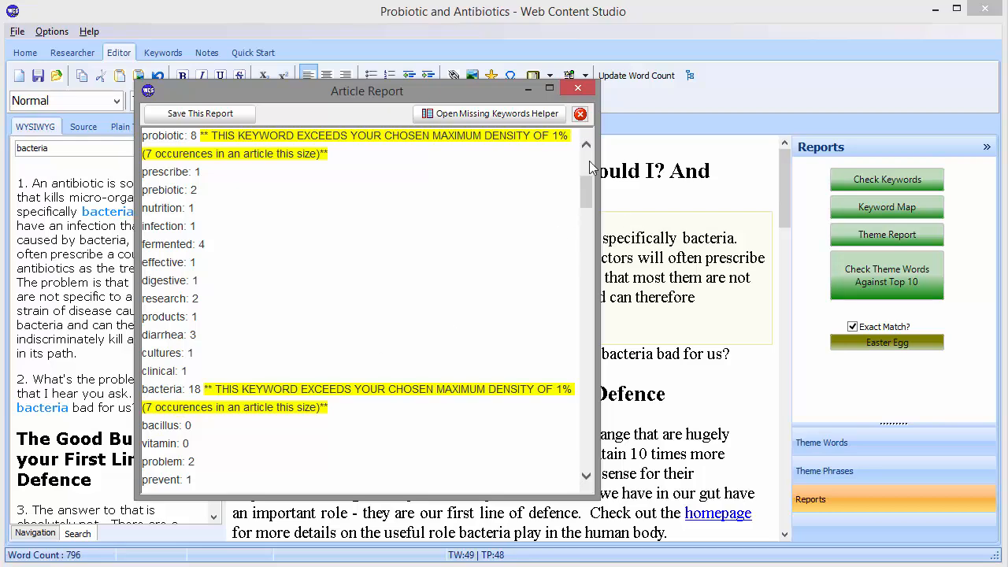
left_click(580, 113)
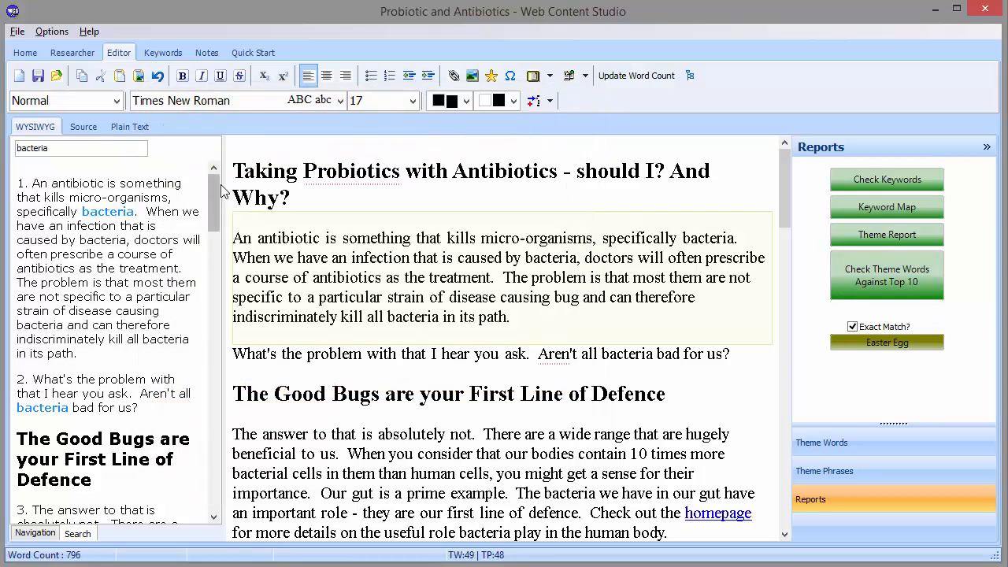
mouse_move(214, 190)
left_mouse_down()
mouse_move(215, 211)
mouse_move(214, 195)
left_mouse_up()
Generate the theme report again, examine the density warnings for antibiotics, probiotic and bacteria, and close it
left_click(876, 235)
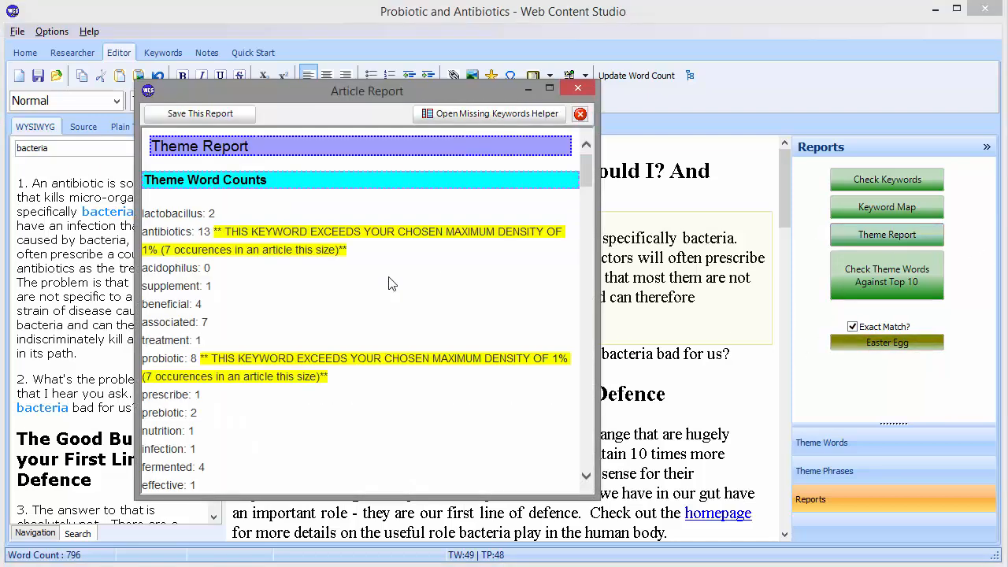
left_click_drag(396, 99, 430, 117)
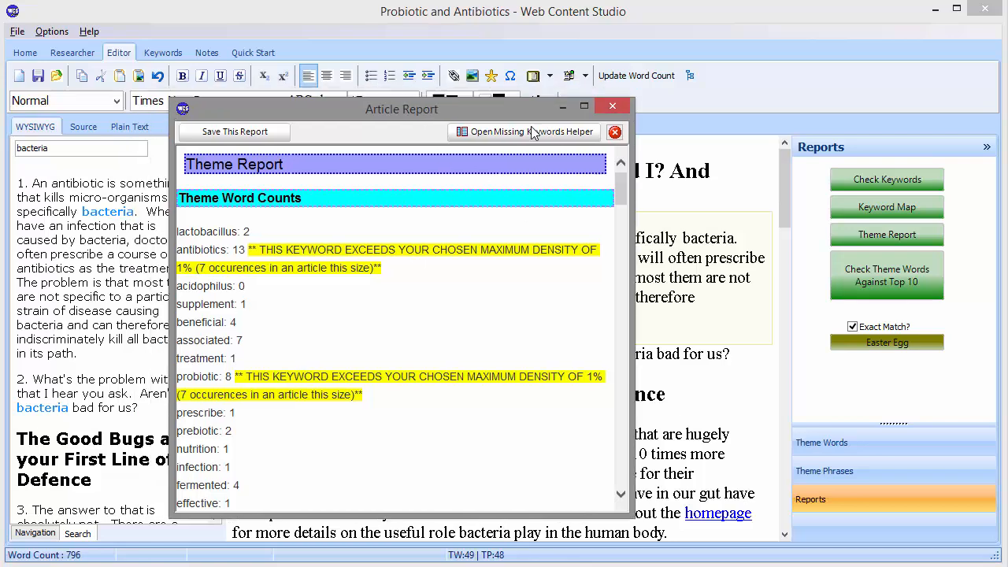
left_click_drag(236, 111, 215, 143)
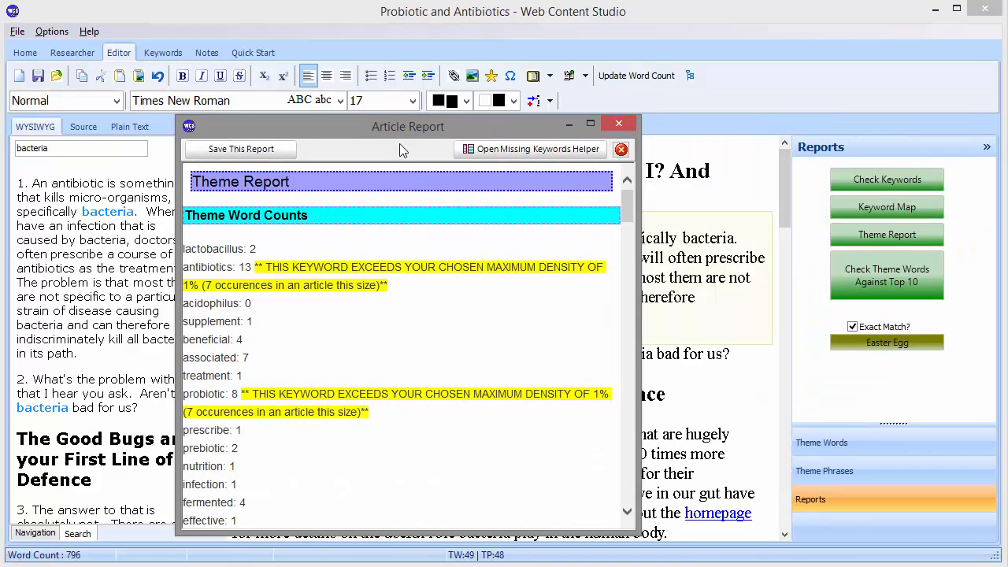
double_click(198, 268)
left_click_drag(202, 393, 244, 391)
left_click_drag(627, 212, 620, 249)
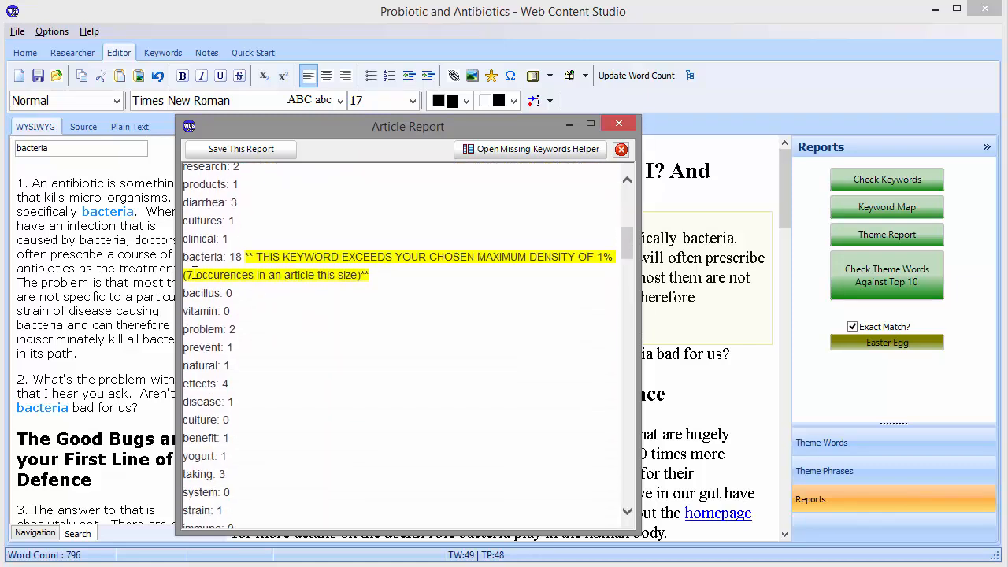
left_click_drag(189, 256, 214, 258)
left_click_drag(628, 236, 628, 201)
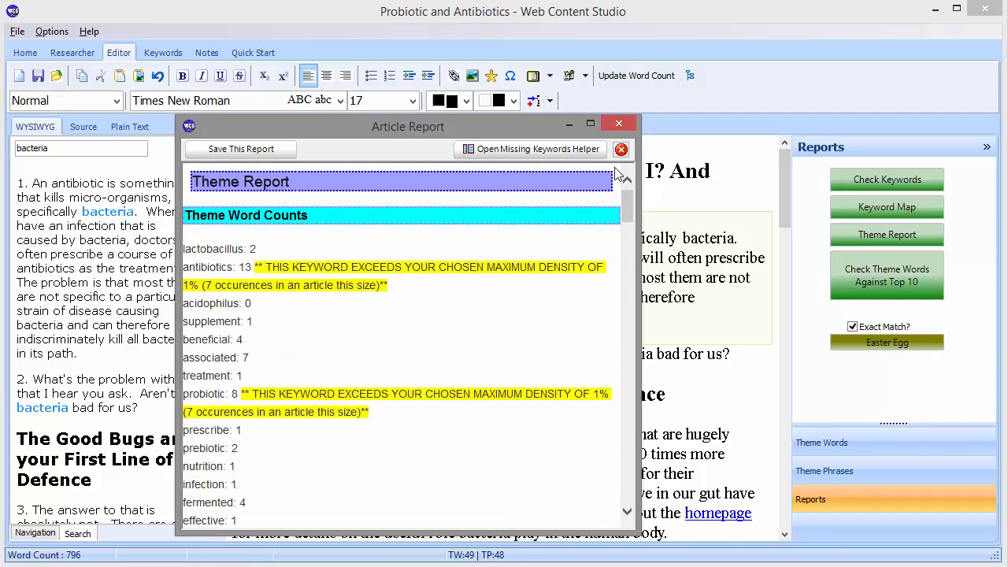
left_click(621, 149)
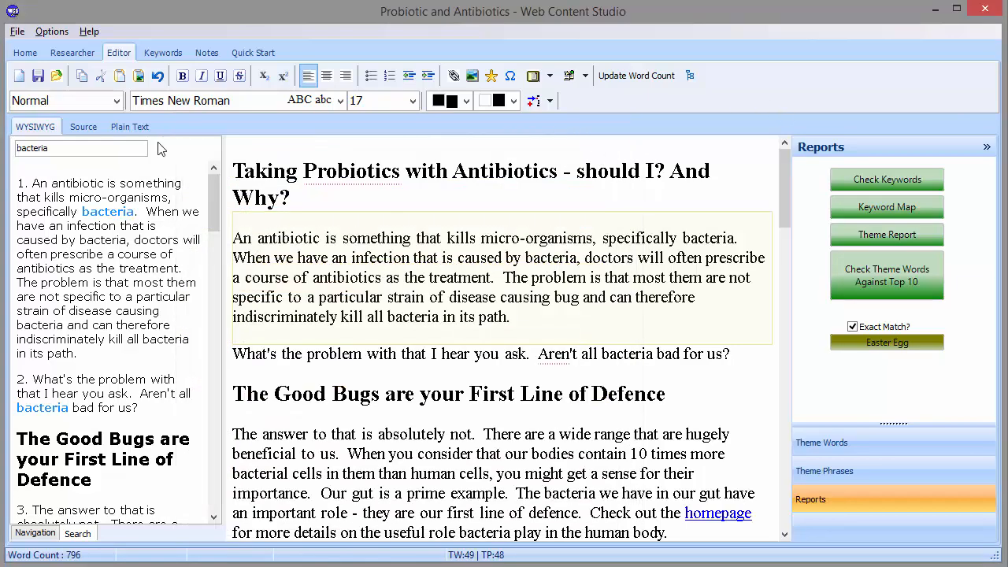
Open the gestational diabetes article from the Diabetes project
double_click(60, 149)
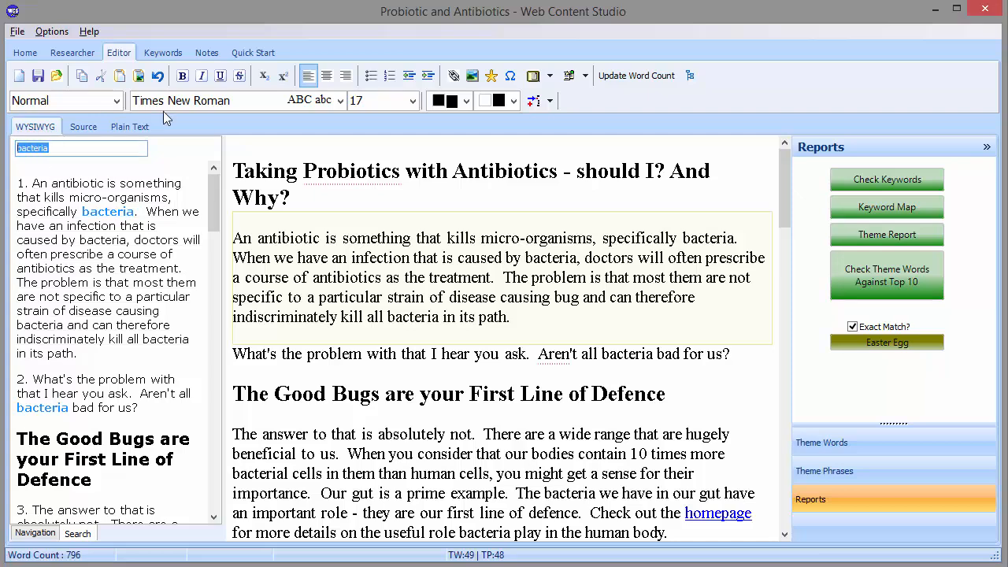
left_click(61, 75)
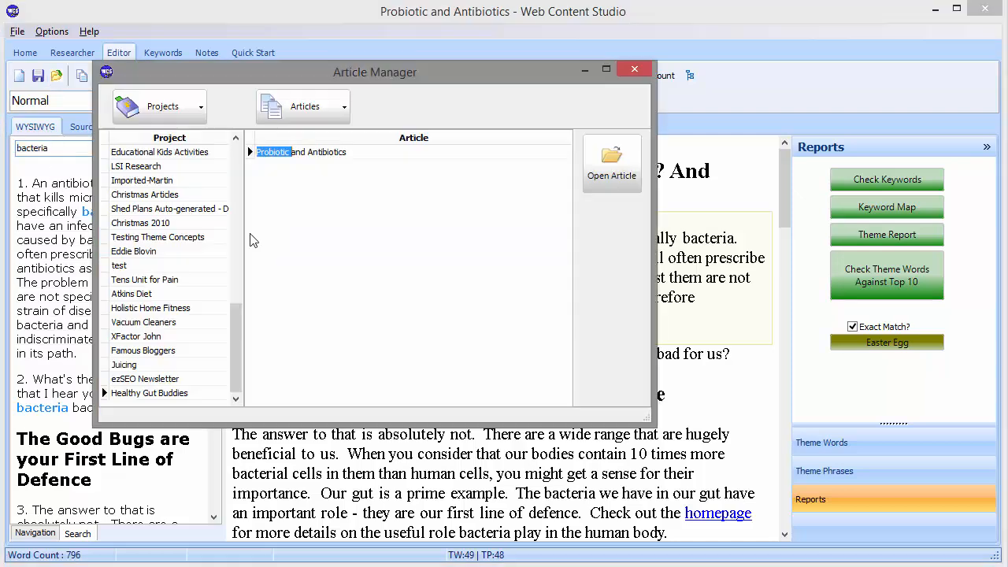
left_click(636, 72)
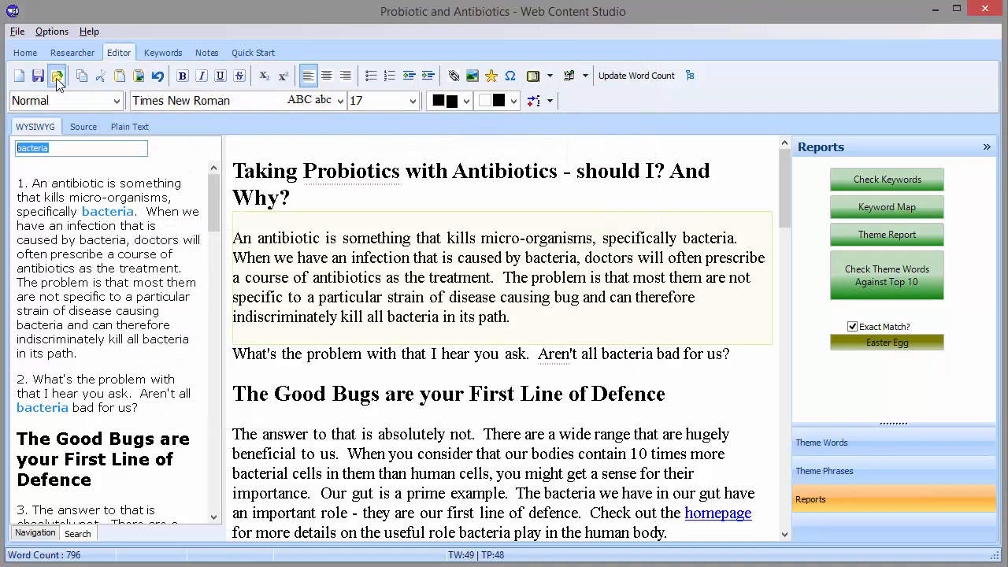
left_click(57, 76)
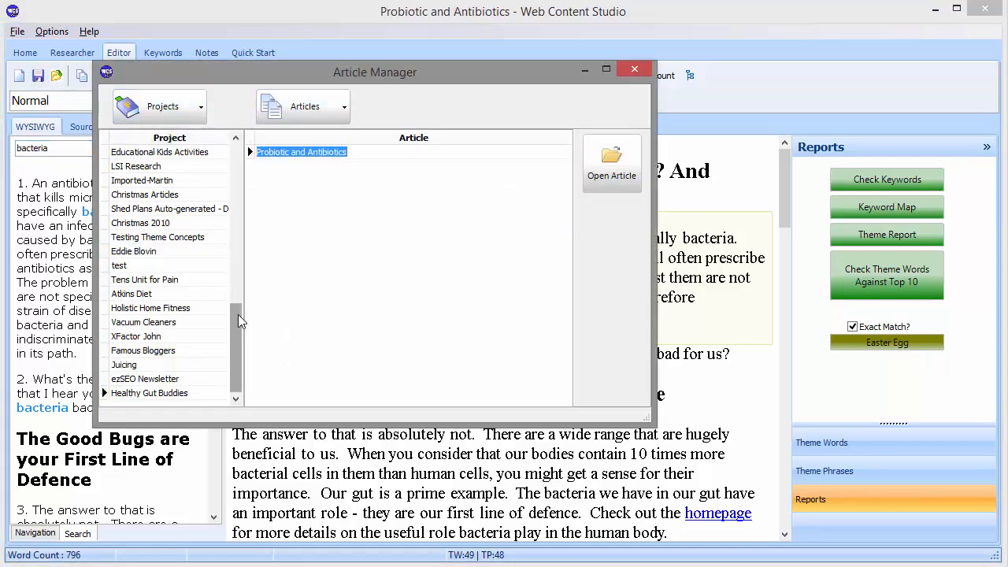
left_click_drag(241, 321, 239, 161)
left_click(127, 152)
left_click(301, 172)
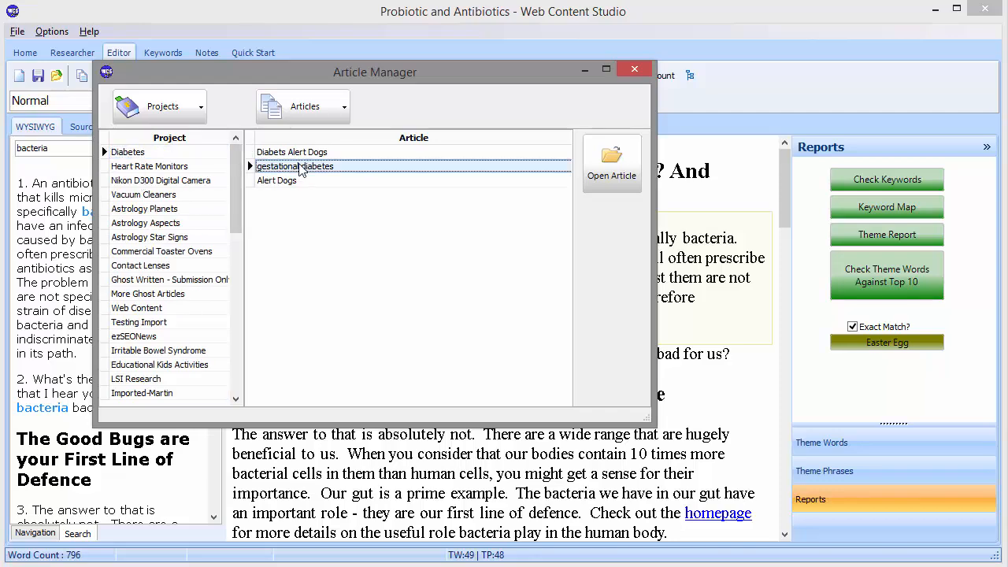
double_click(302, 168)
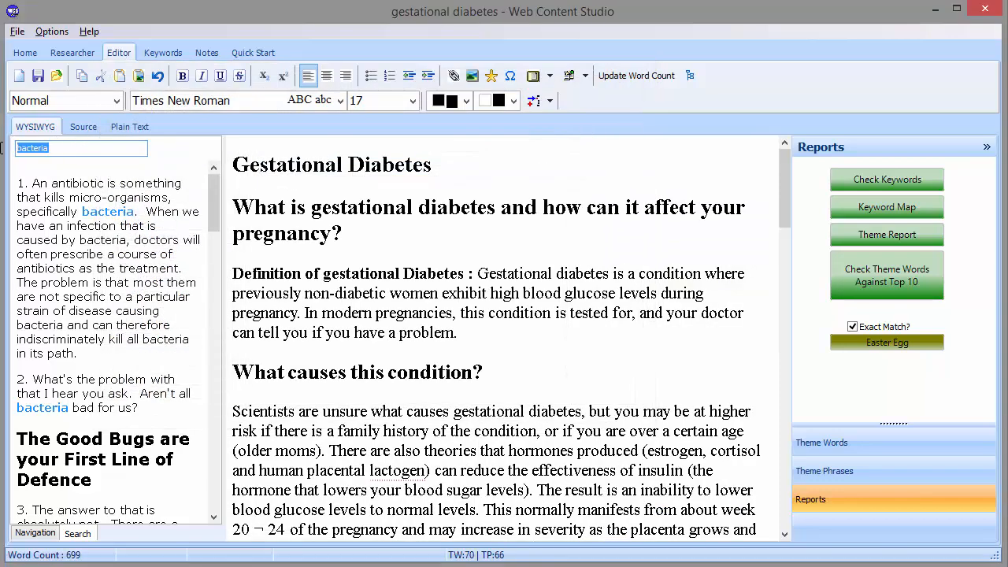
Search the article text for "blood" and extend the search phrase to "blood glucose"
type("blood")
key("Return")
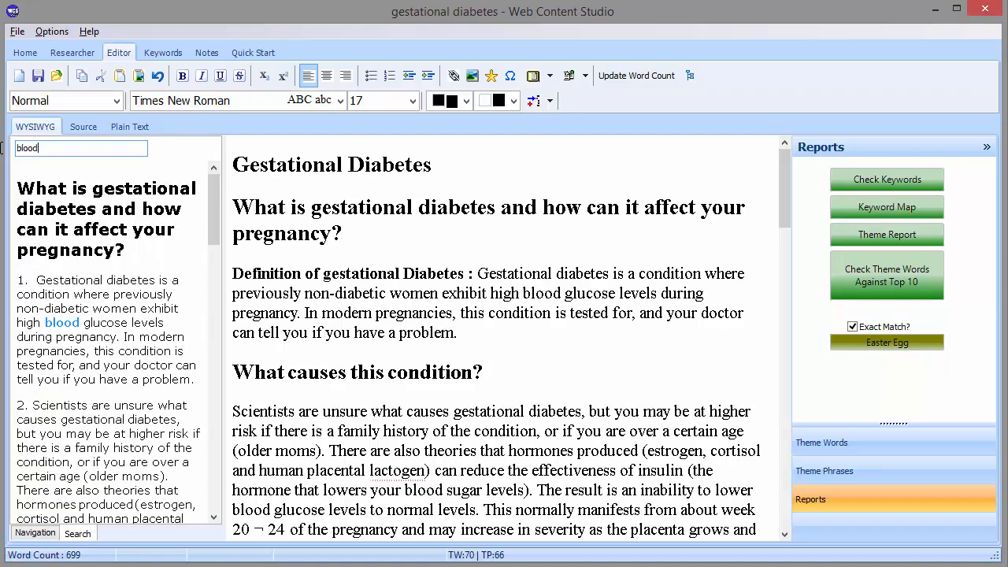
left_click_drag(213, 220, 118, 119)
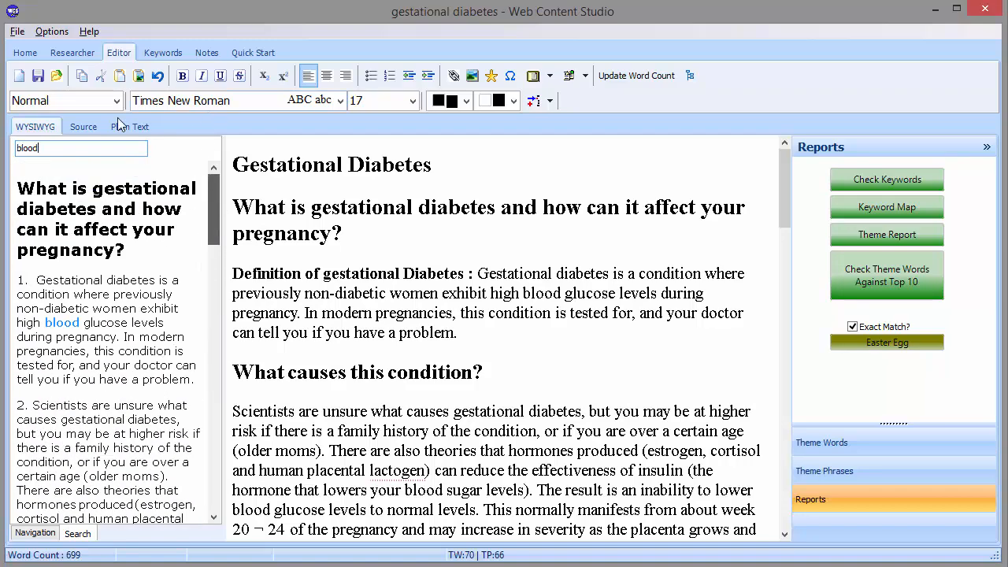
type("gl")
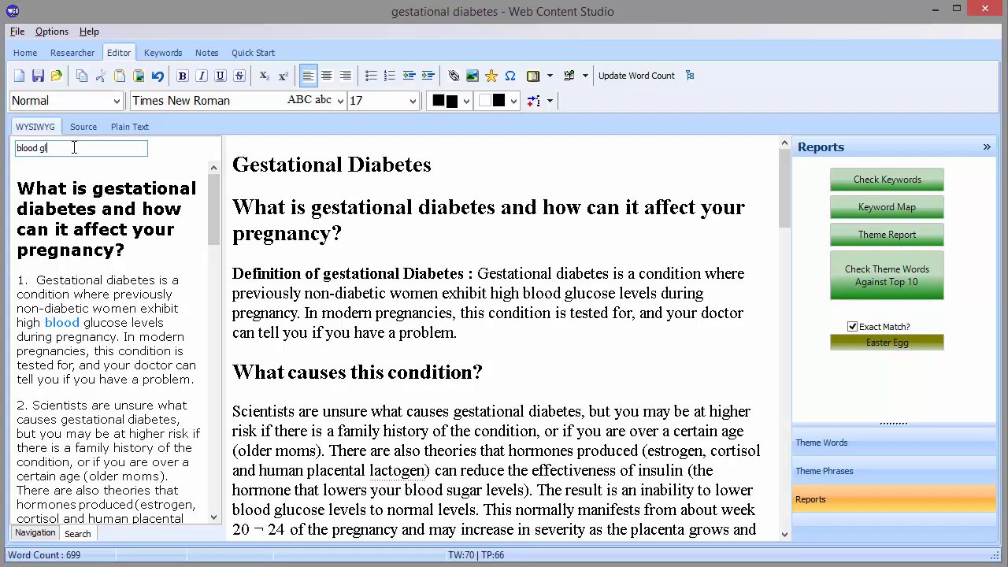
type("ucose")
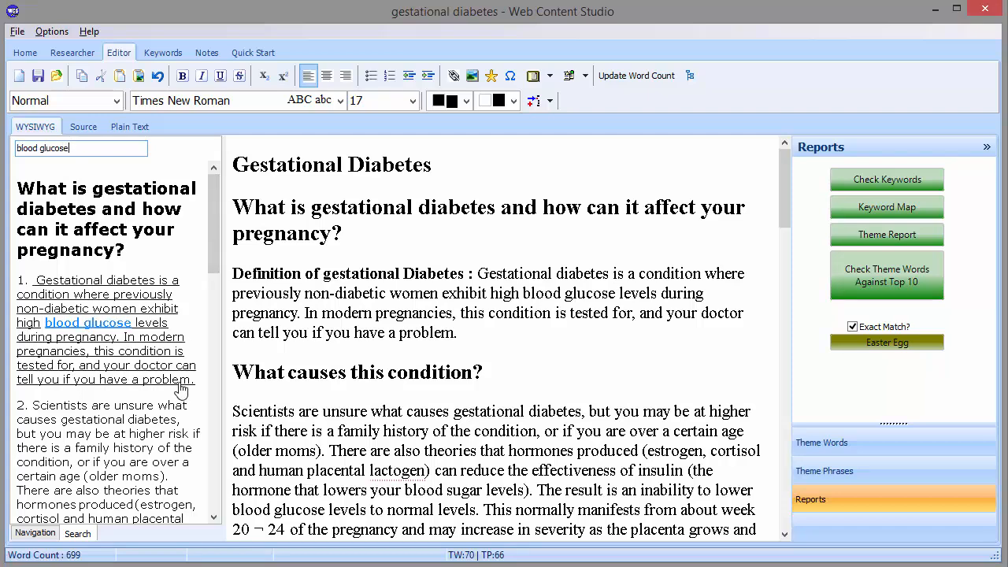
Review the blood glucose matches and jump to the matching paragraphs about life after birth and the importance of exercise
left_click_drag(215, 212, 221, 468)
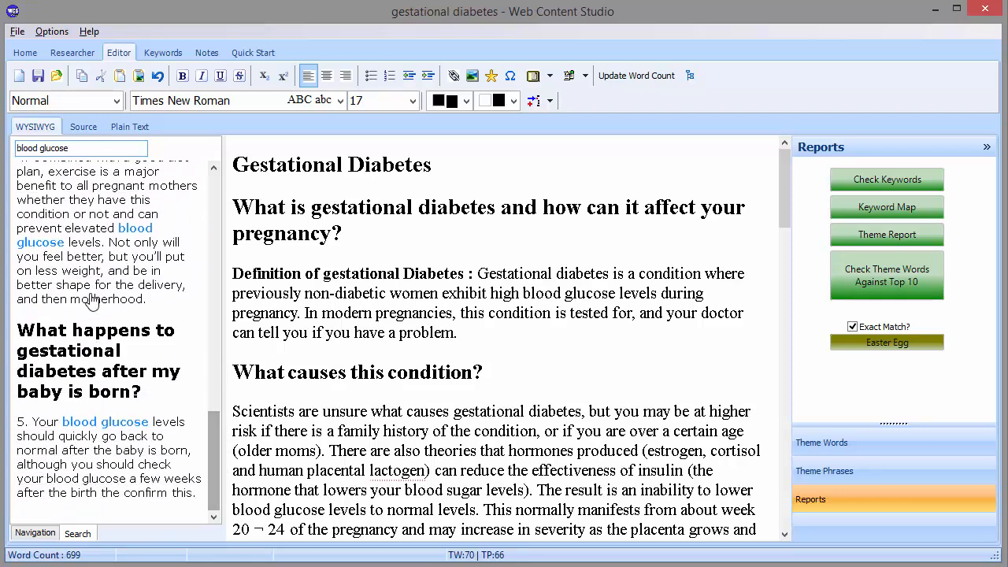
left_click(102, 438)
left_click(89, 243)
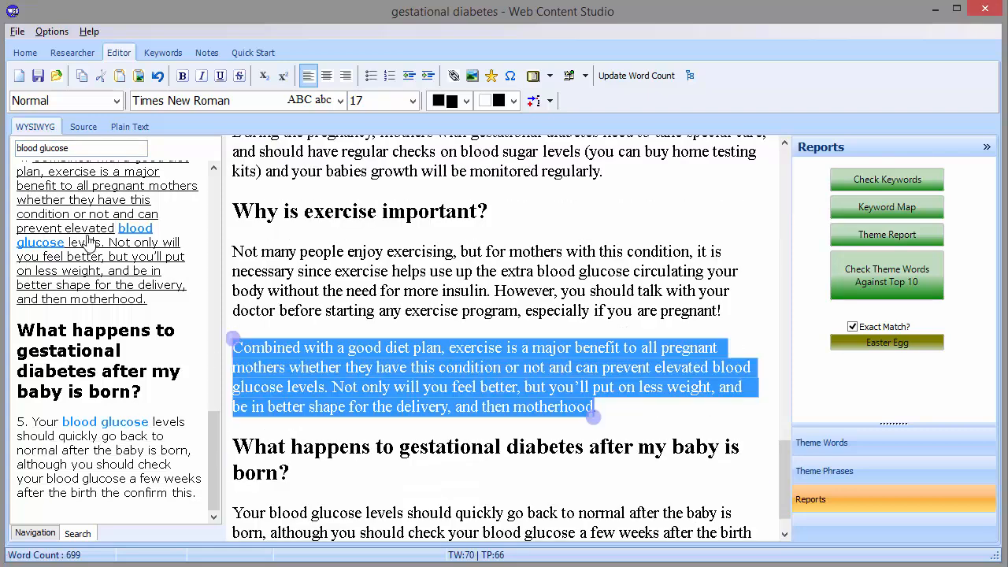
left_click_drag(212, 412, 211, 349)
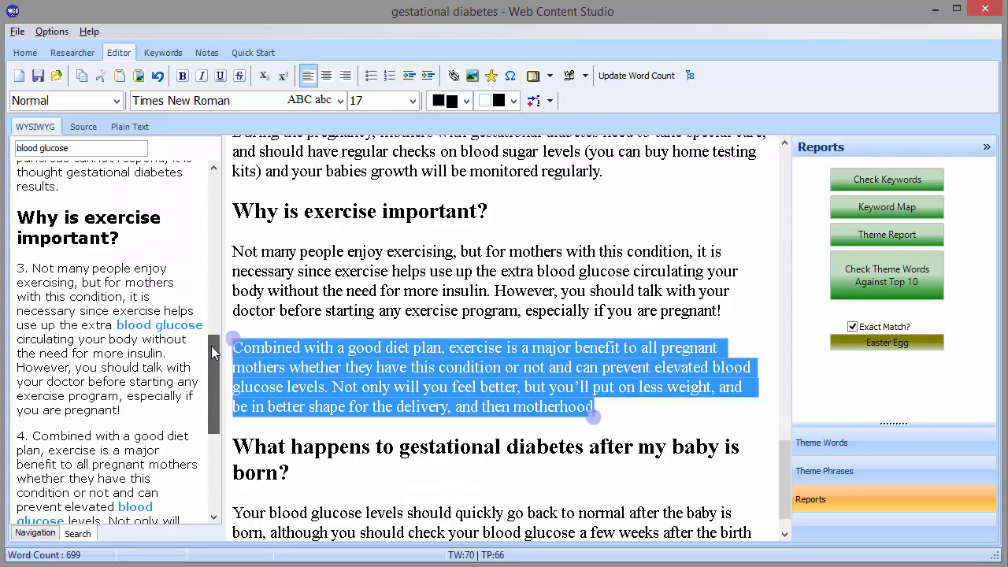
left_click(89, 317)
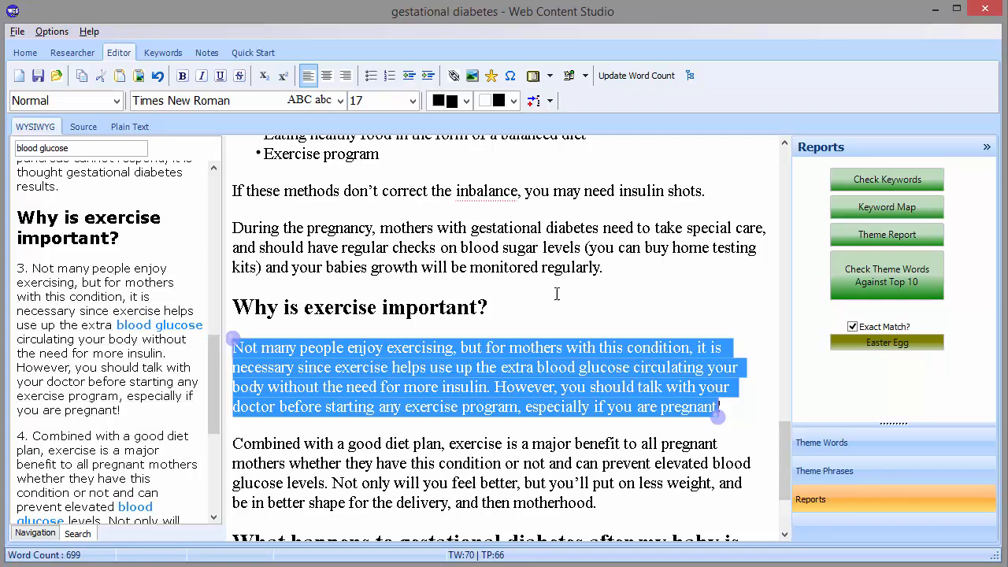
Switch from the search matches to the article navigation, refresh its outline for the gestational diabetes article, and widen the pane to show full headings
left_click_drag(214, 394, 213, 228)
scroll(93, 362, "down", 5)
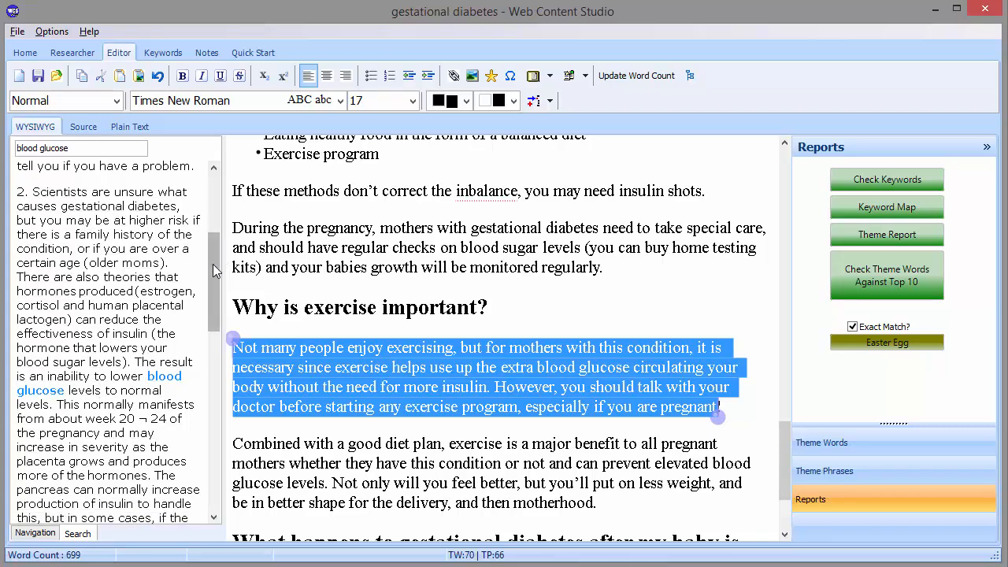
left_click_drag(212, 264, 59, 144)
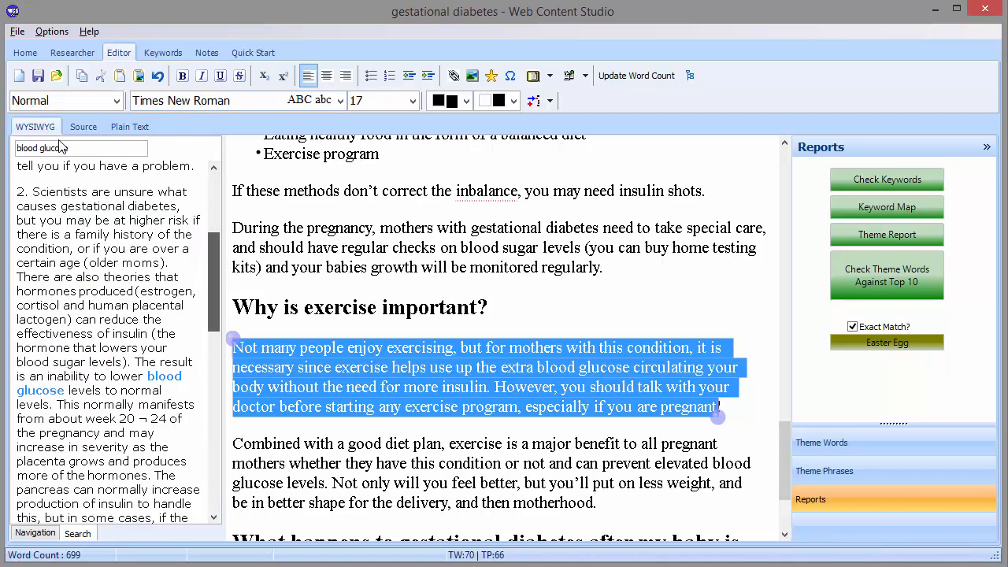
left_click(40, 534)
left_click(78, 534)
left_click(35, 534)
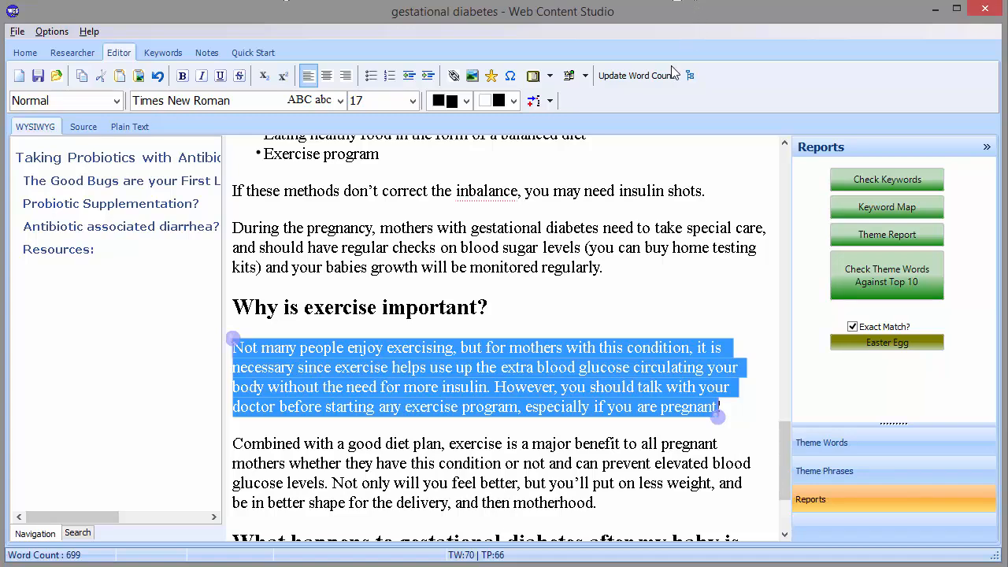
left_click(690, 74)
left_click(690, 76)
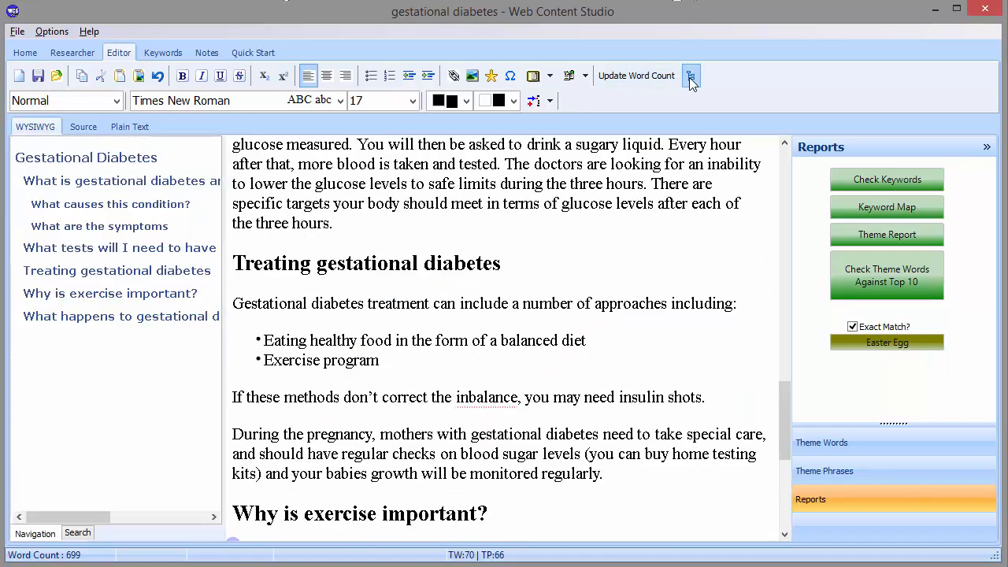
left_click(690, 76)
left_click(690, 76)
left_click_drag(222, 276, 585, 298)
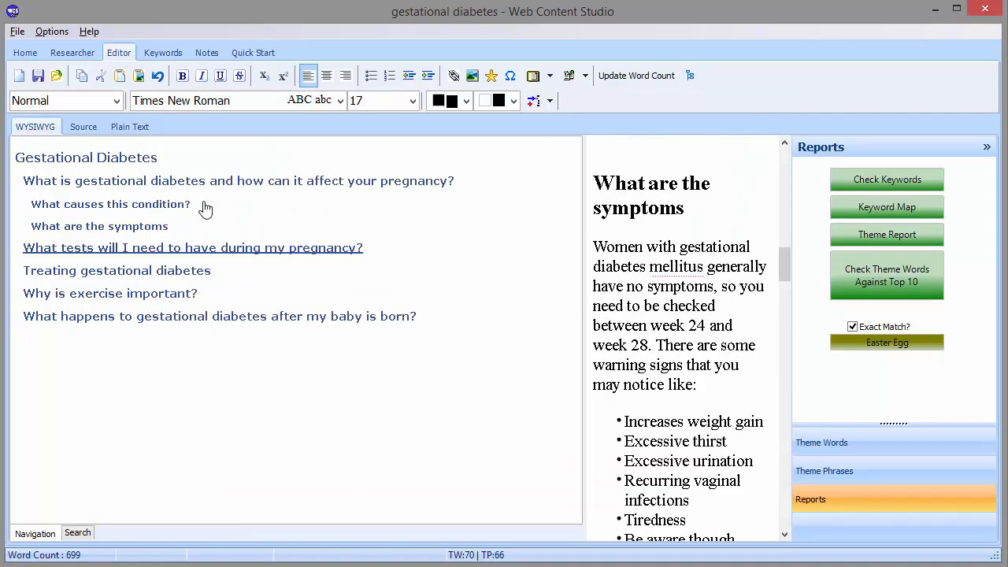
Rerun the "blood glucose" text search in the widened pane and examine the matching paragraphs under each article heading
left_click(84, 535)
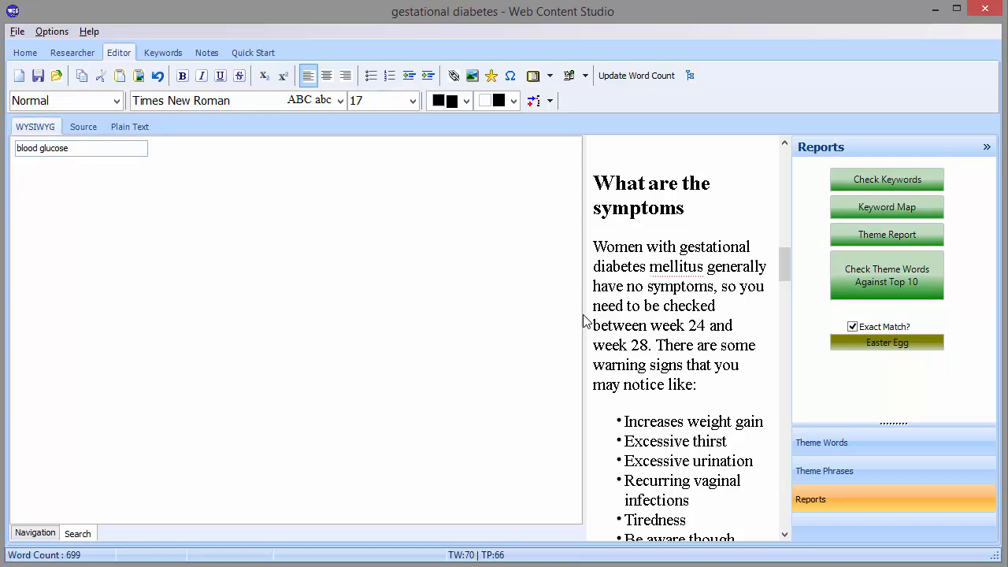
left_click(92, 148)
left_click(93, 148)
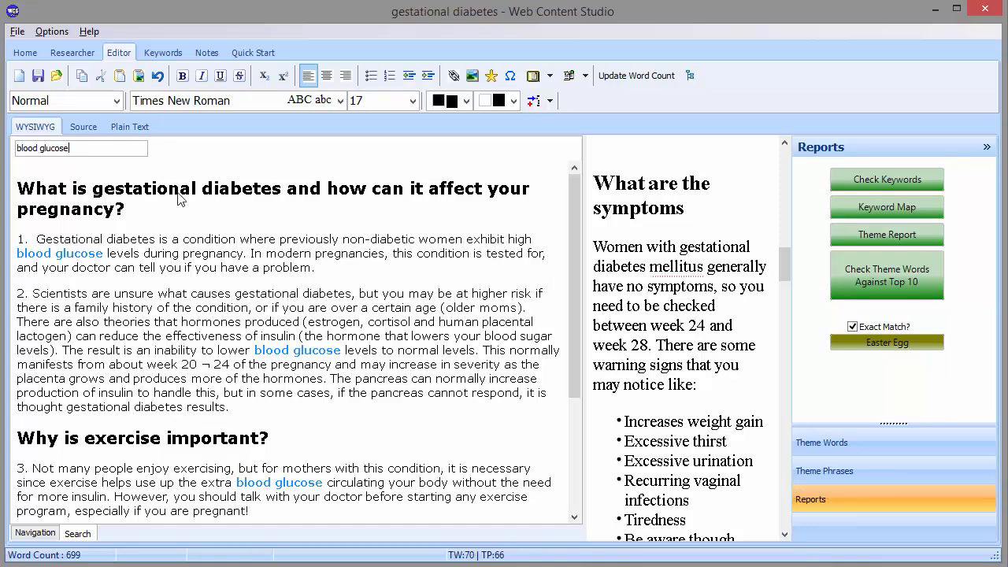
scroll(577, 377, "down", 3)
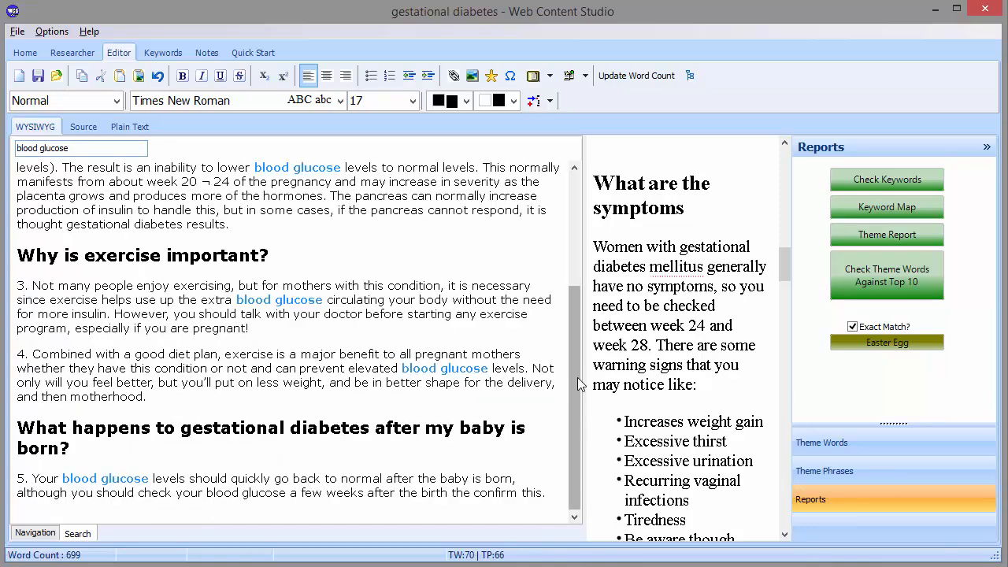
scroll(578, 377, "up", 3)
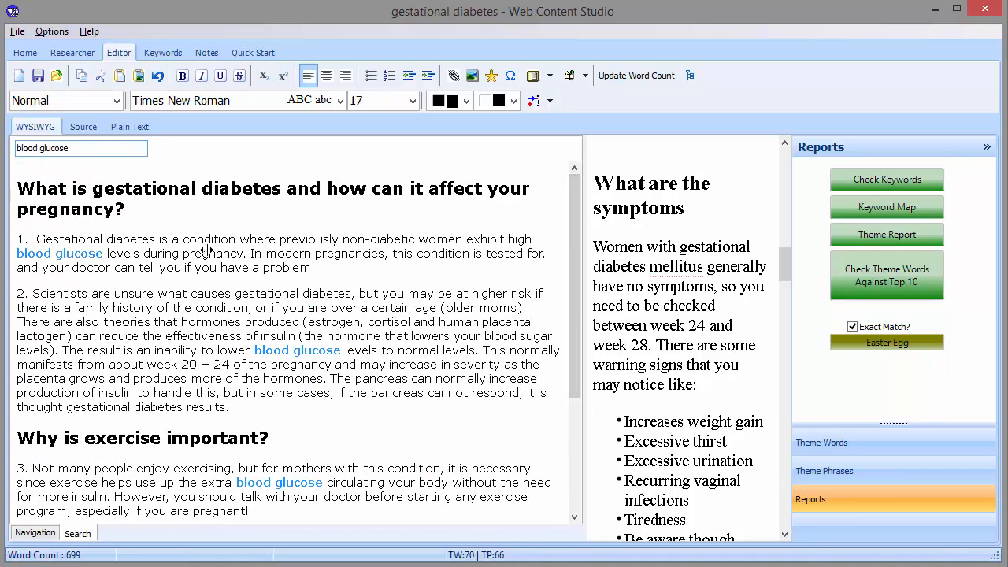